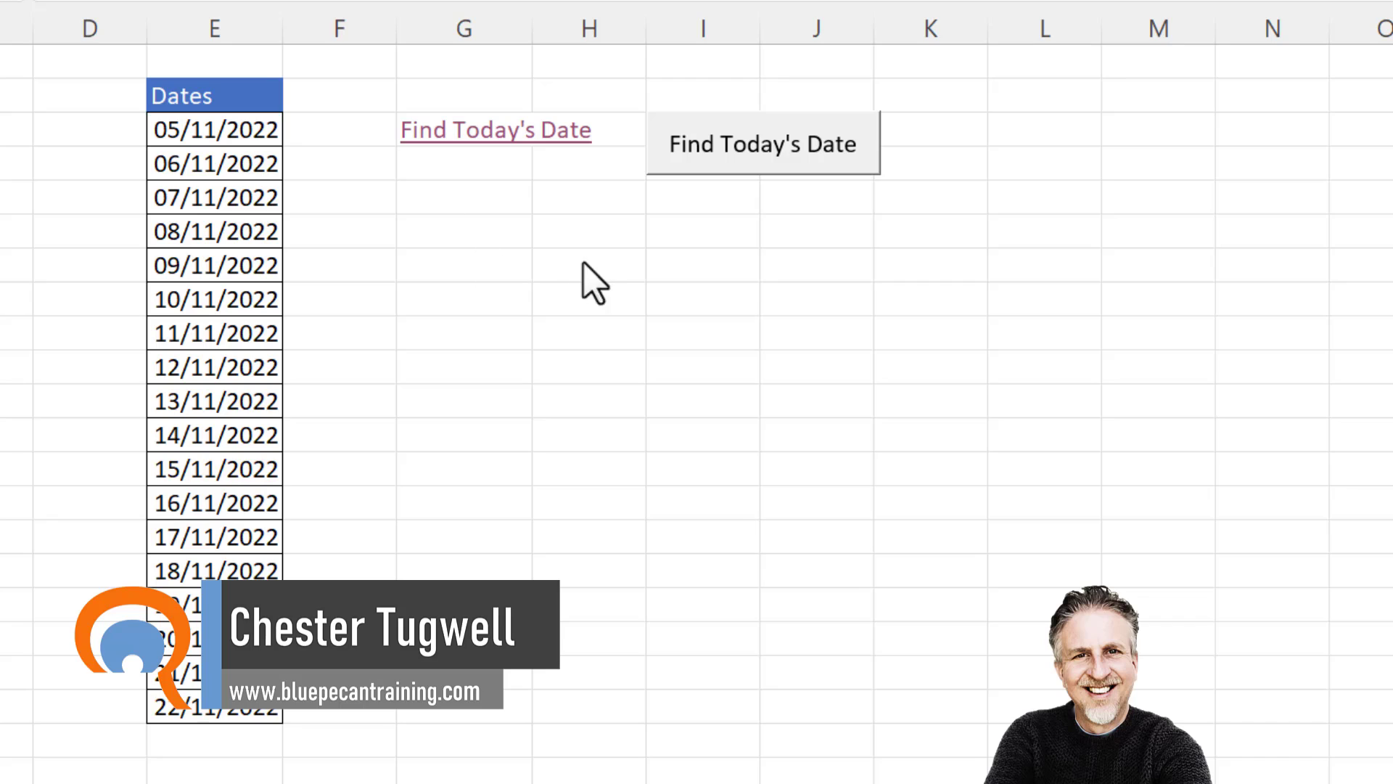
# Try the existing Find Today's Date link and the jump-to-today macro.
pyautogui.click(569, 236)
pyautogui.click(433, 129)
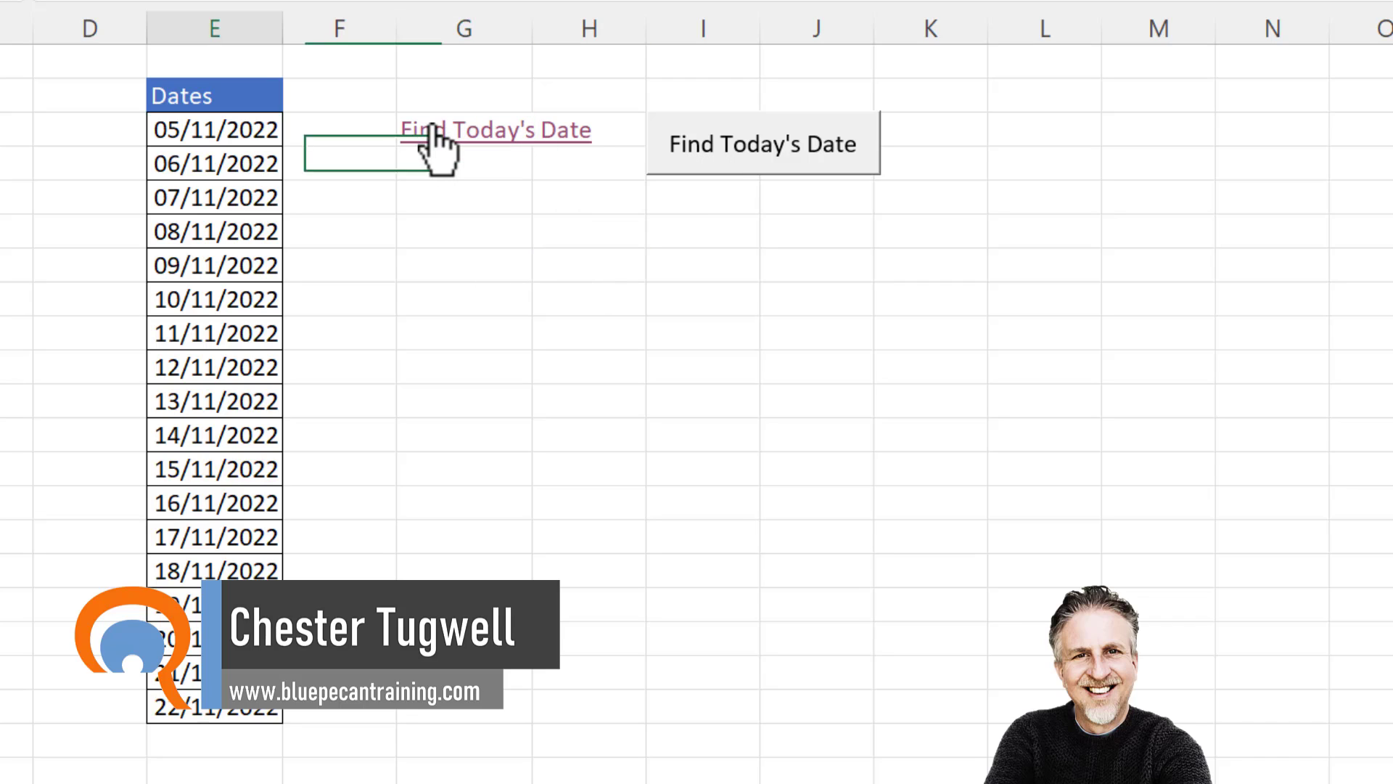
pyautogui.click(726, 296)
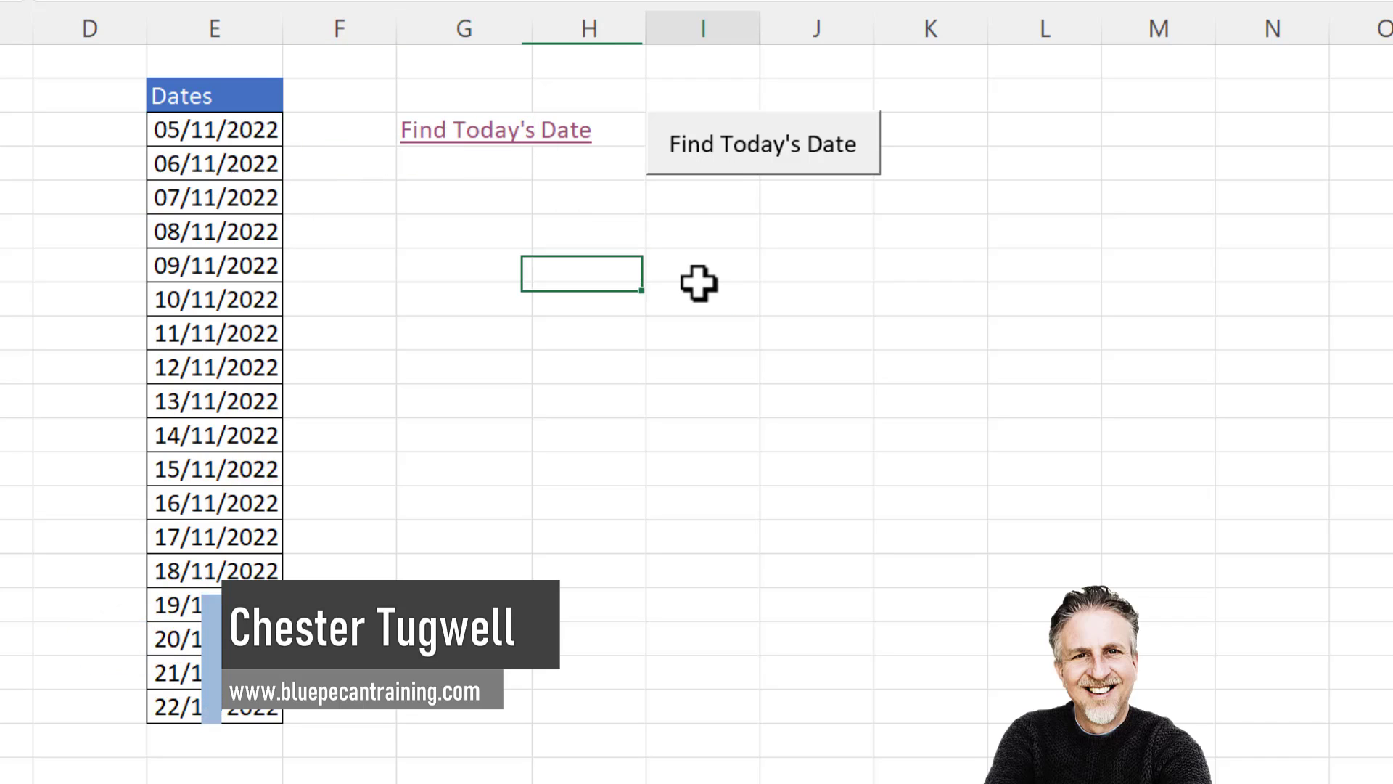
pyautogui.click(711, 161)
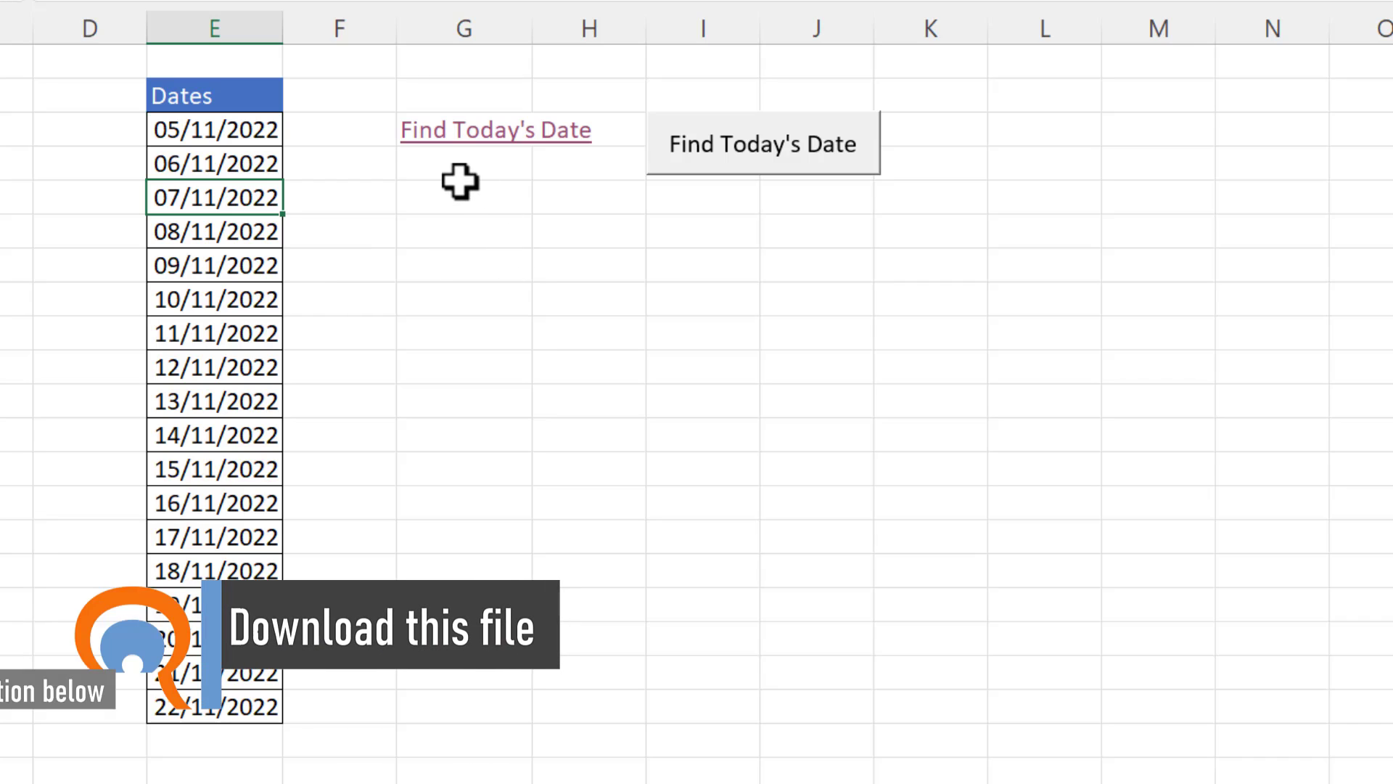
# Enter =HYPERLINK("#E5","Find today's date") in the cell beside 09/11/2022.
pyautogui.click(449, 262)
pyautogui.write('=hy')
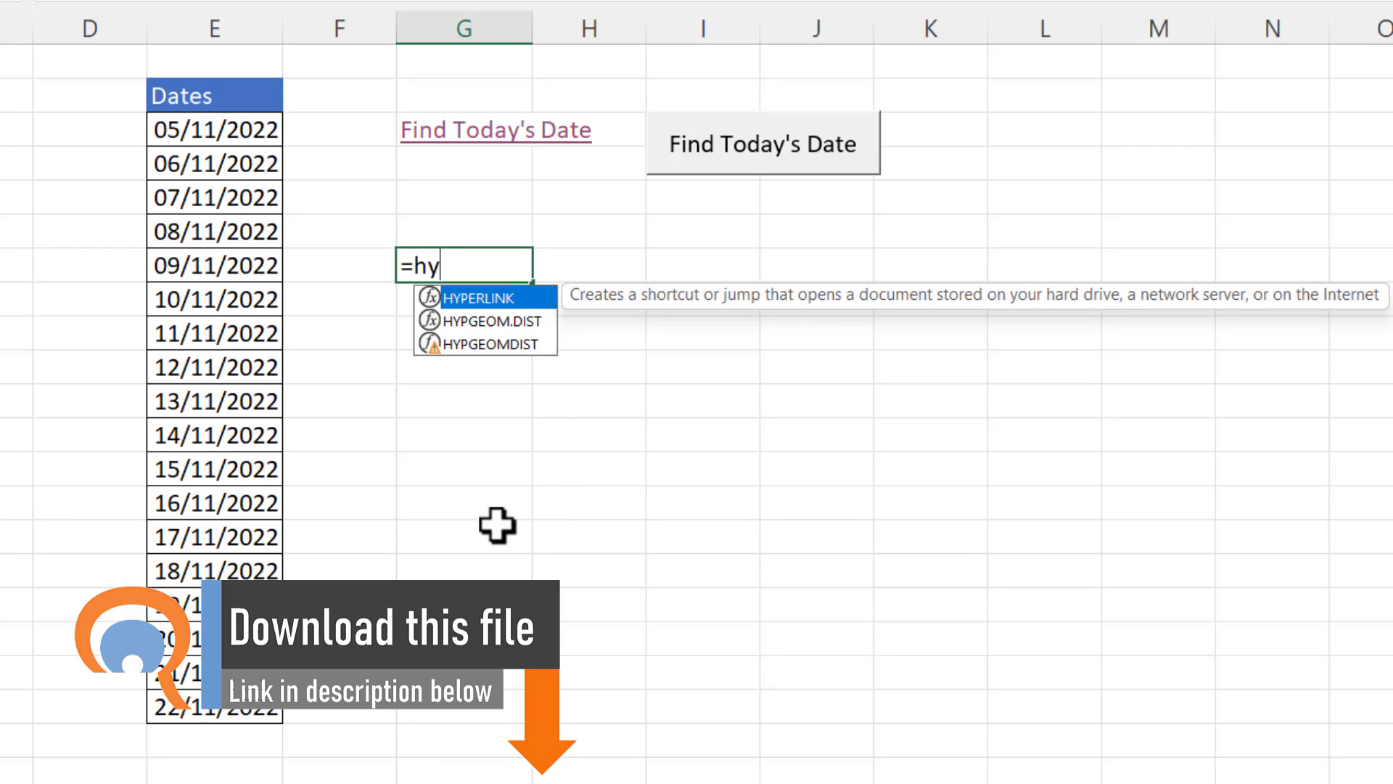
pyautogui.doubleClick(482, 298)
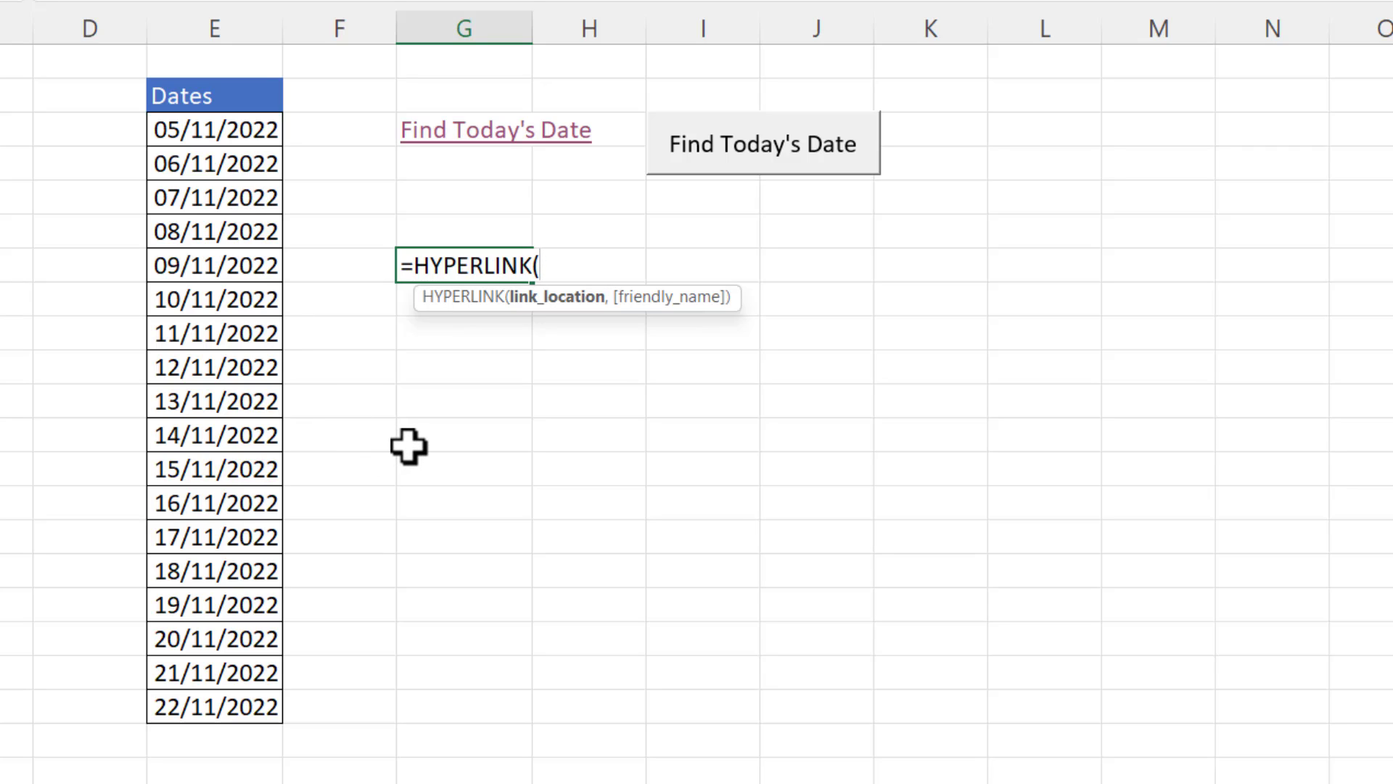
pyautogui.write('"#E5",')
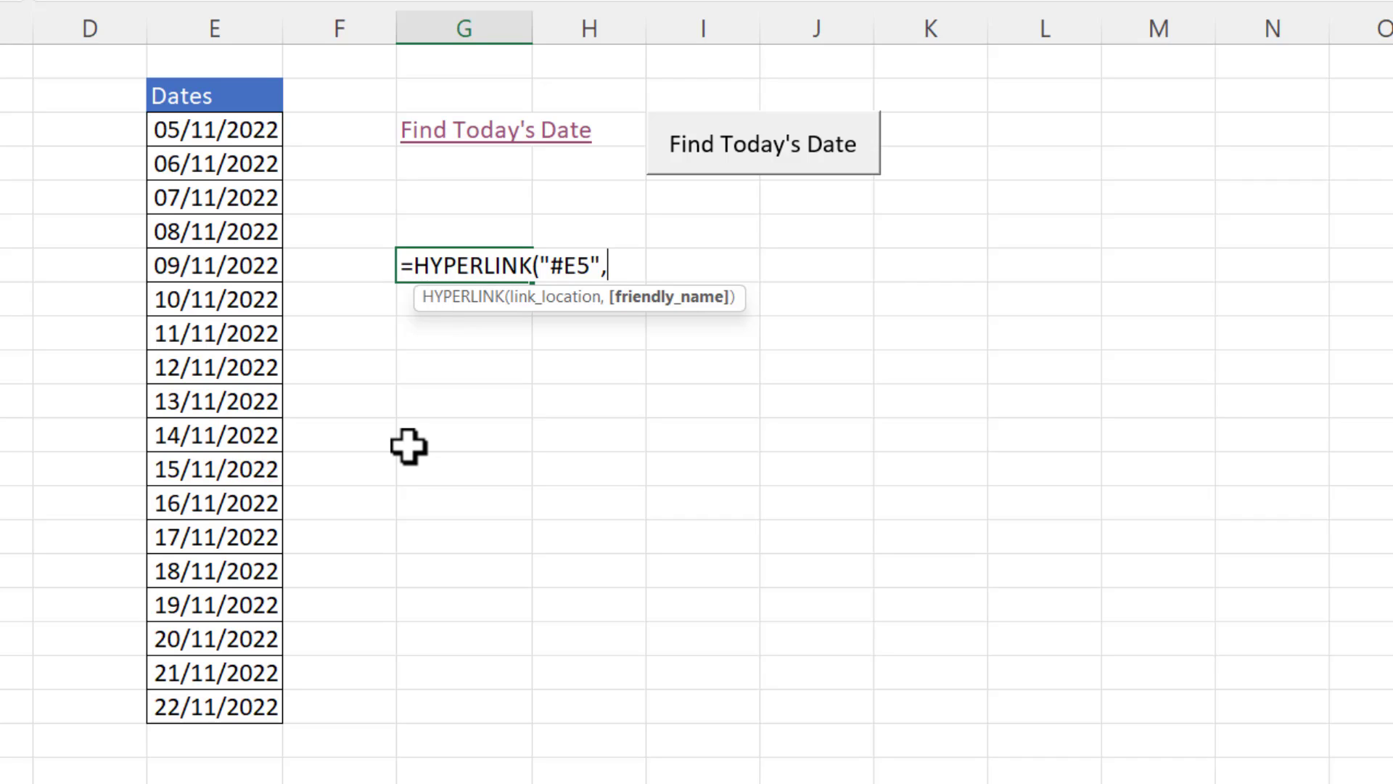
pyautogui.write('"Find today')
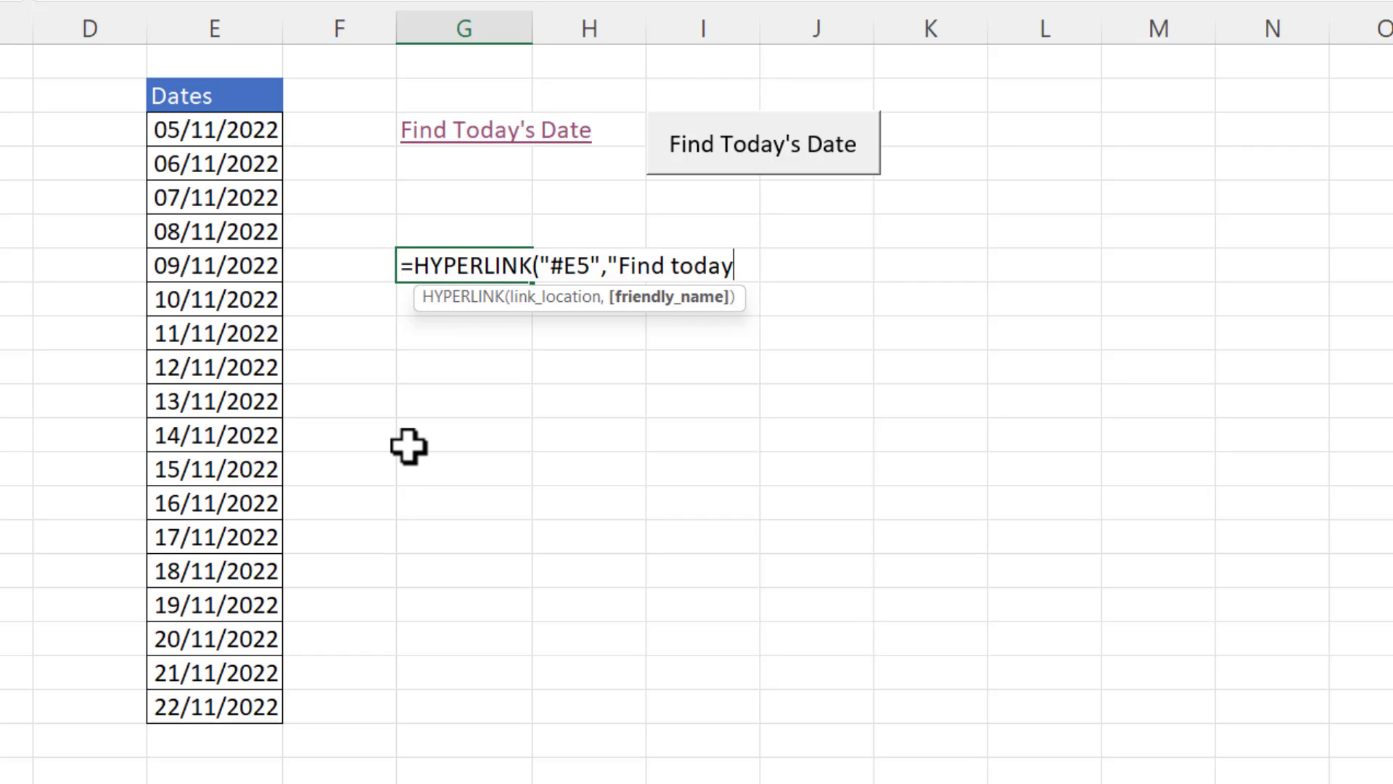
pyautogui.write('\'s date"')
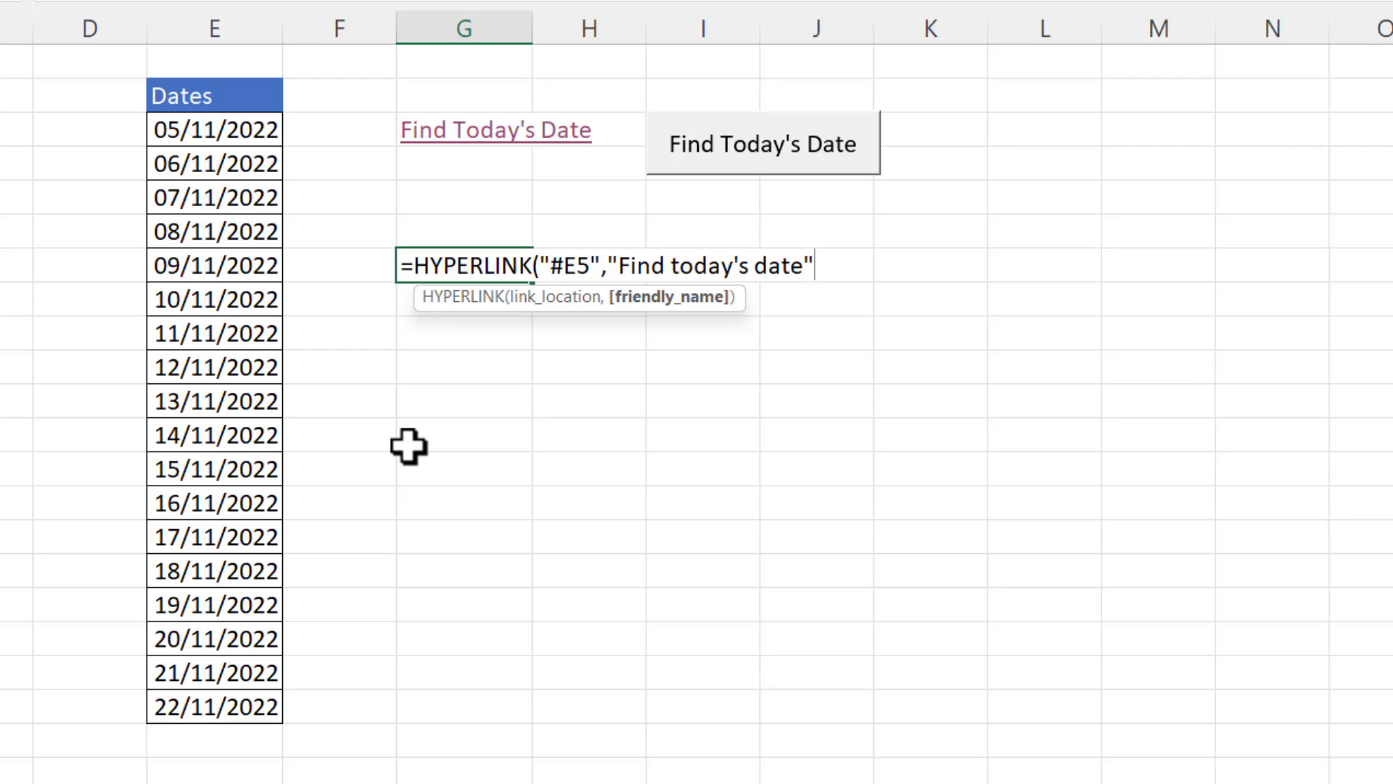
pyautogui.write(')')
pyautogui.press('Return')
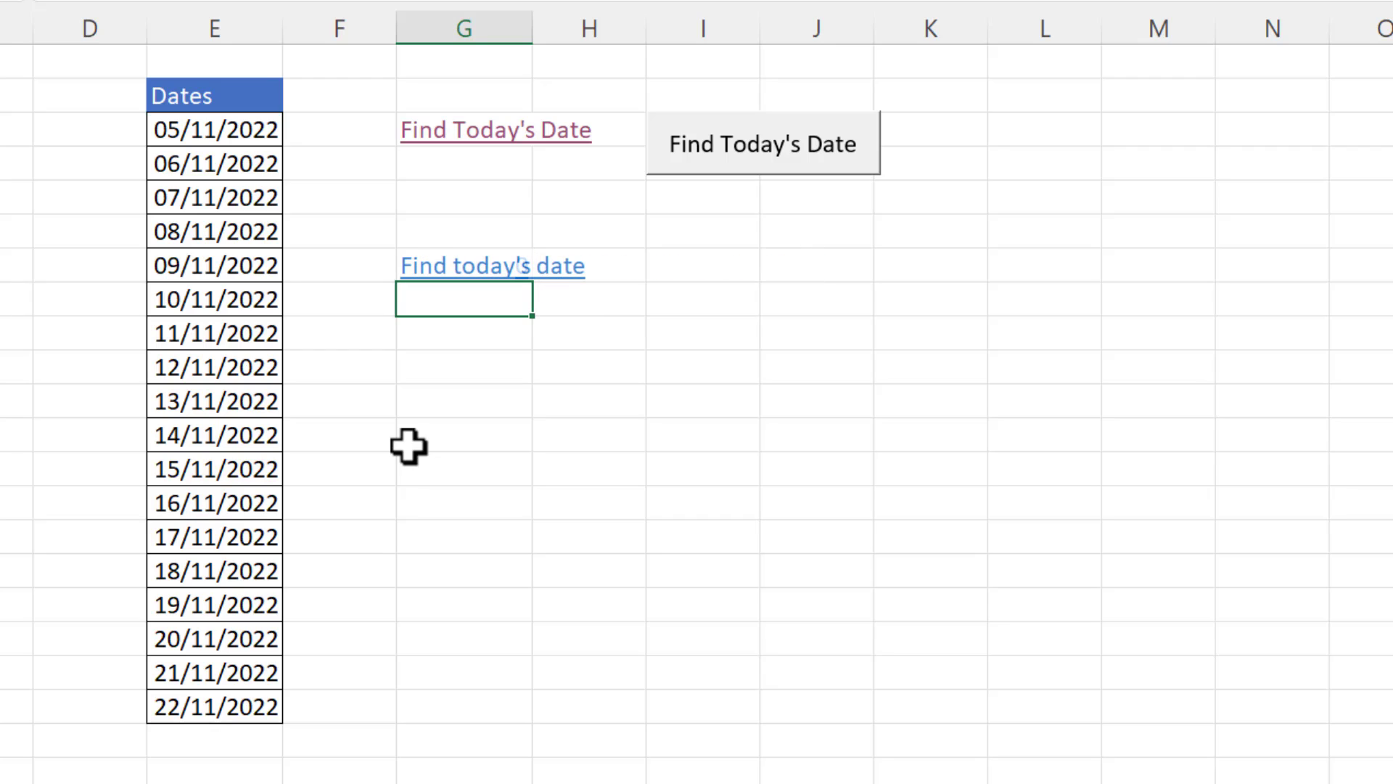
# Test the new link, then enter =TODAY() below it to show 07/11/2022.
pyautogui.click(451, 275)
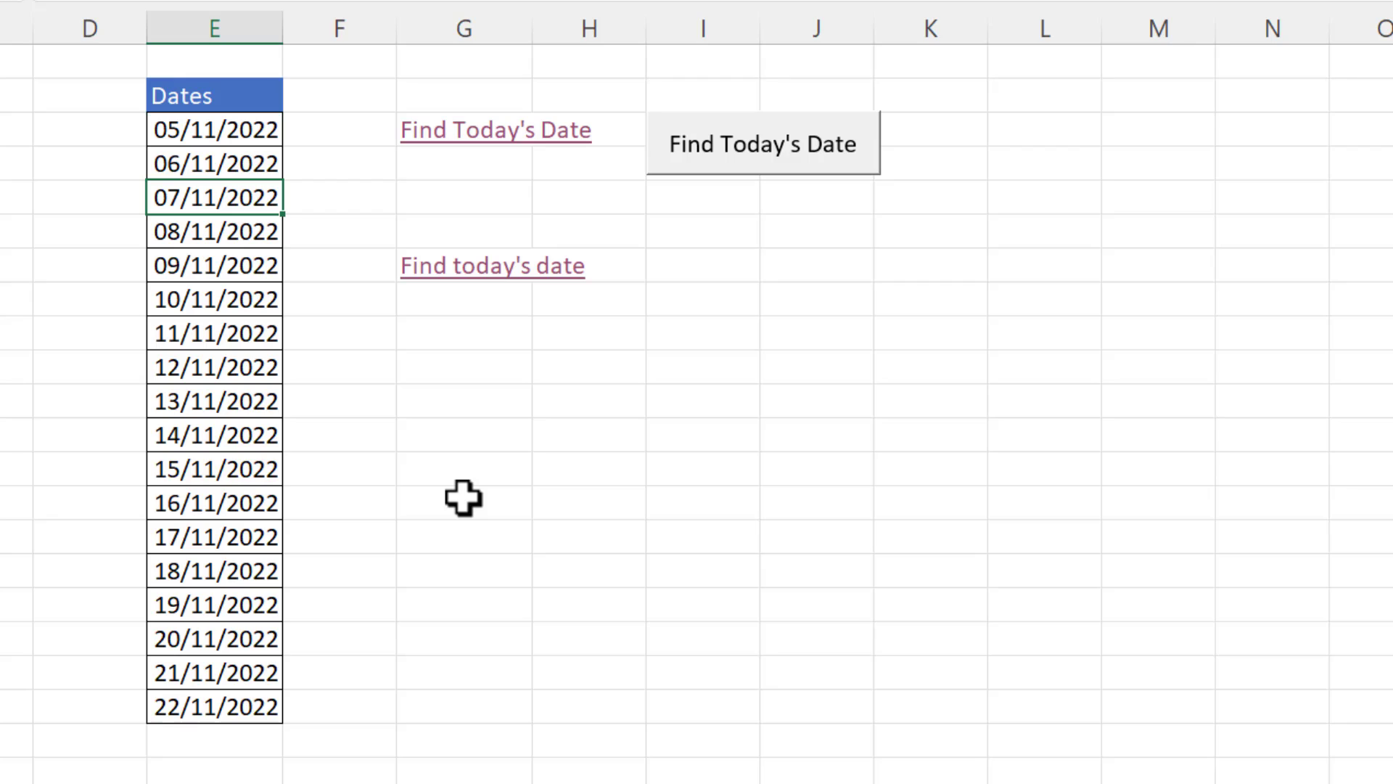
pyautogui.click(448, 363)
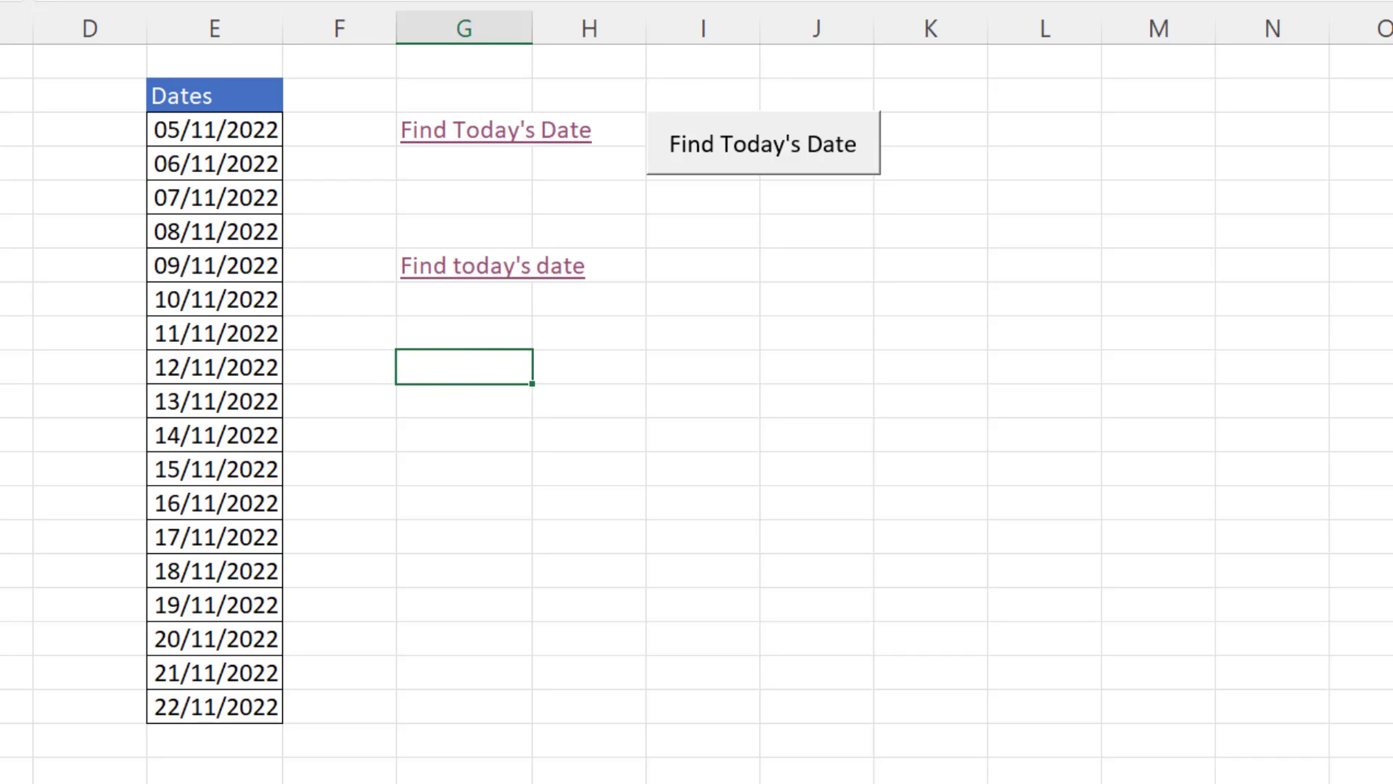
pyautogui.write('=TODAY')
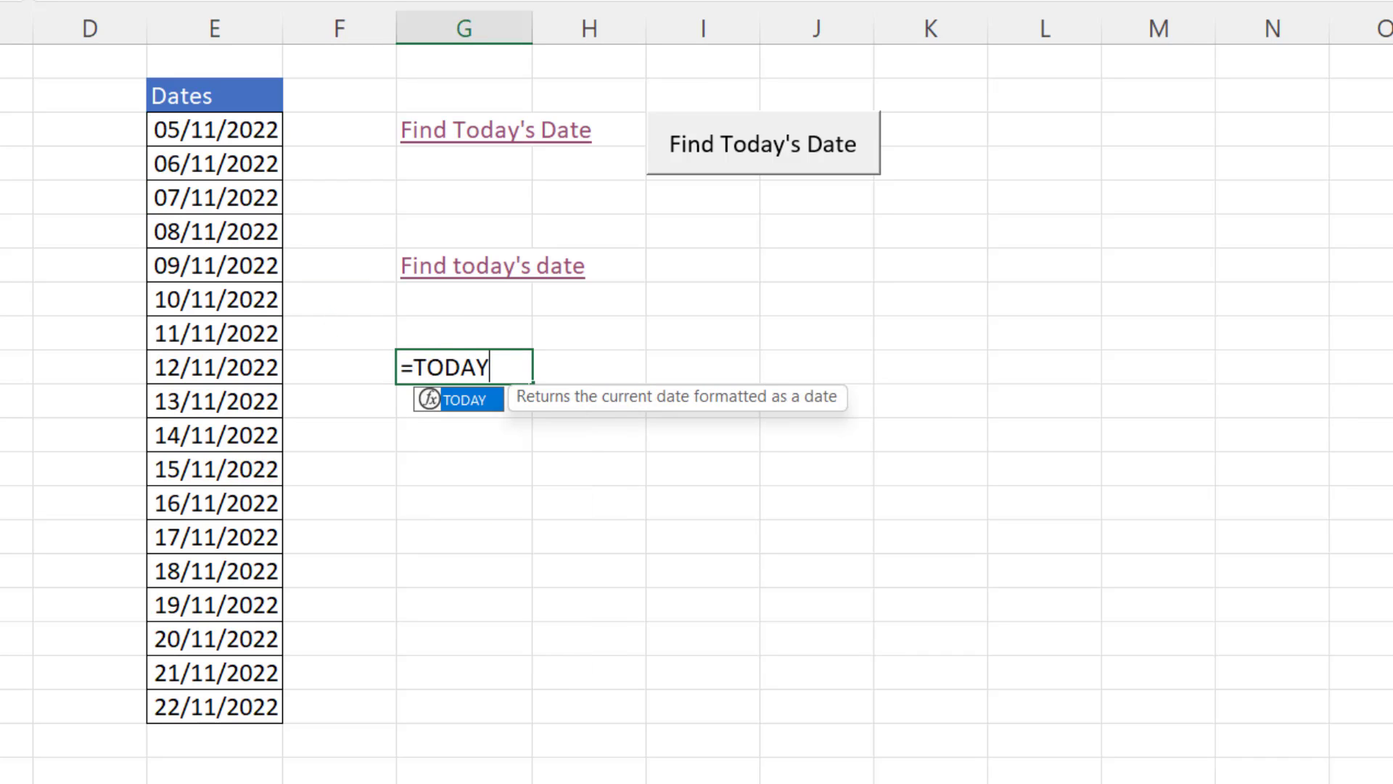
pyautogui.write('()')
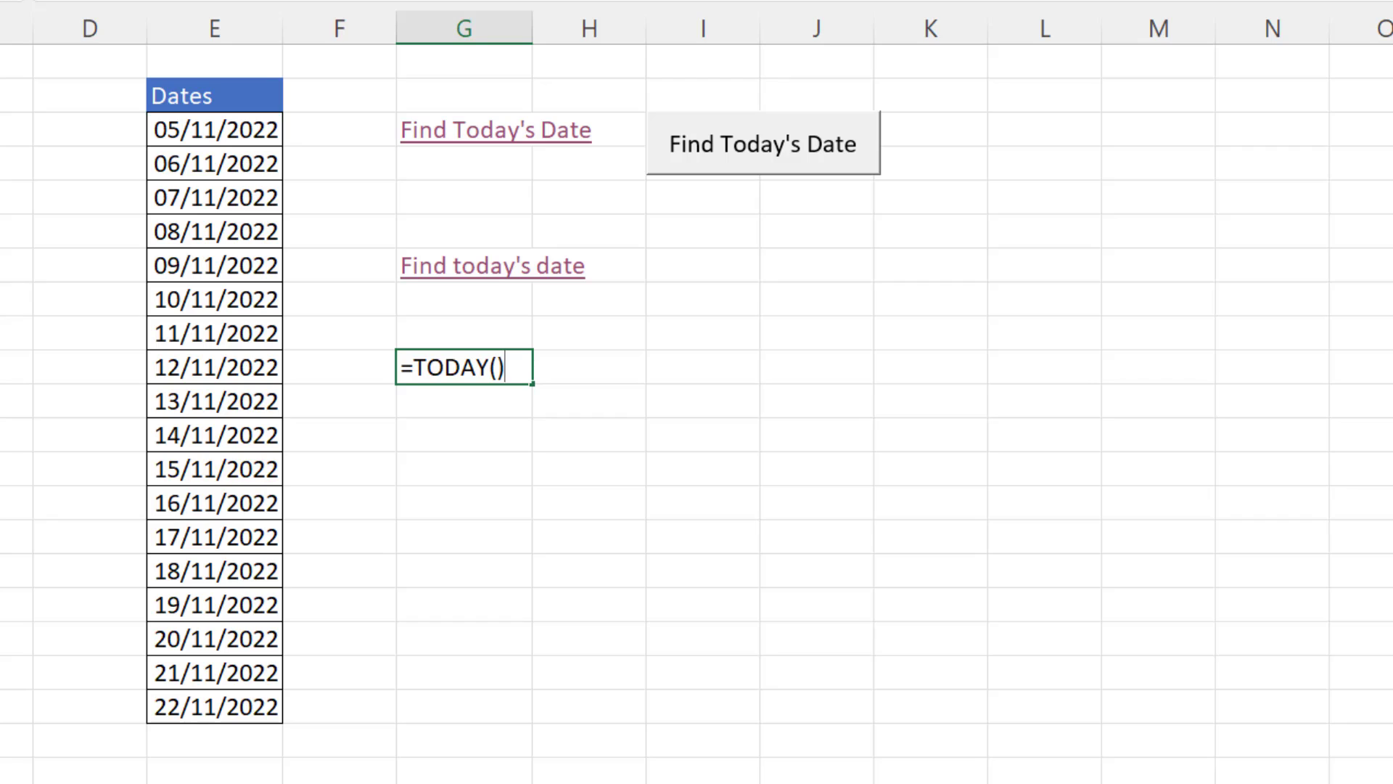
pyautogui.press('Return')
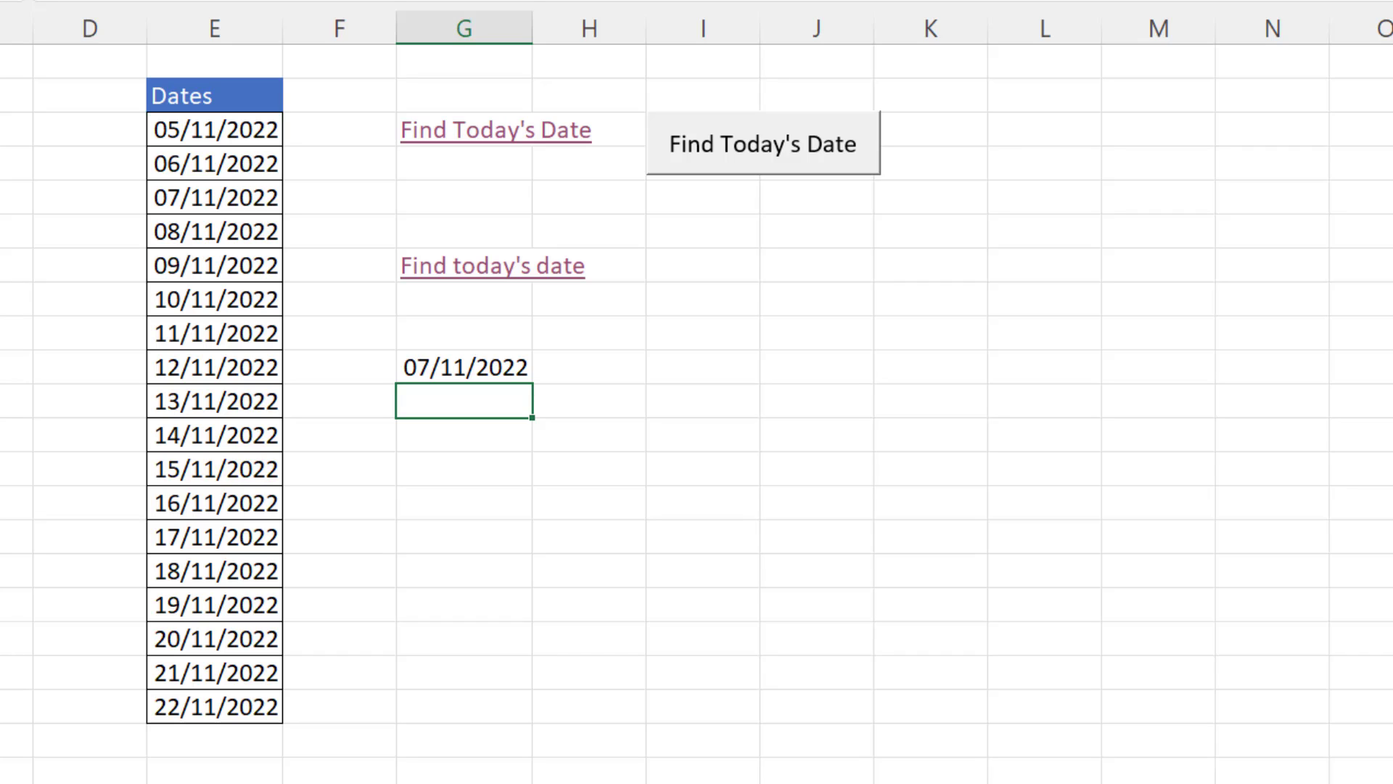
# Enter =MATCH(TODAY(),E3:E20,0) with exact matching in a cell below.
pyautogui.click(464, 469)
pyautogui.write('=MA')
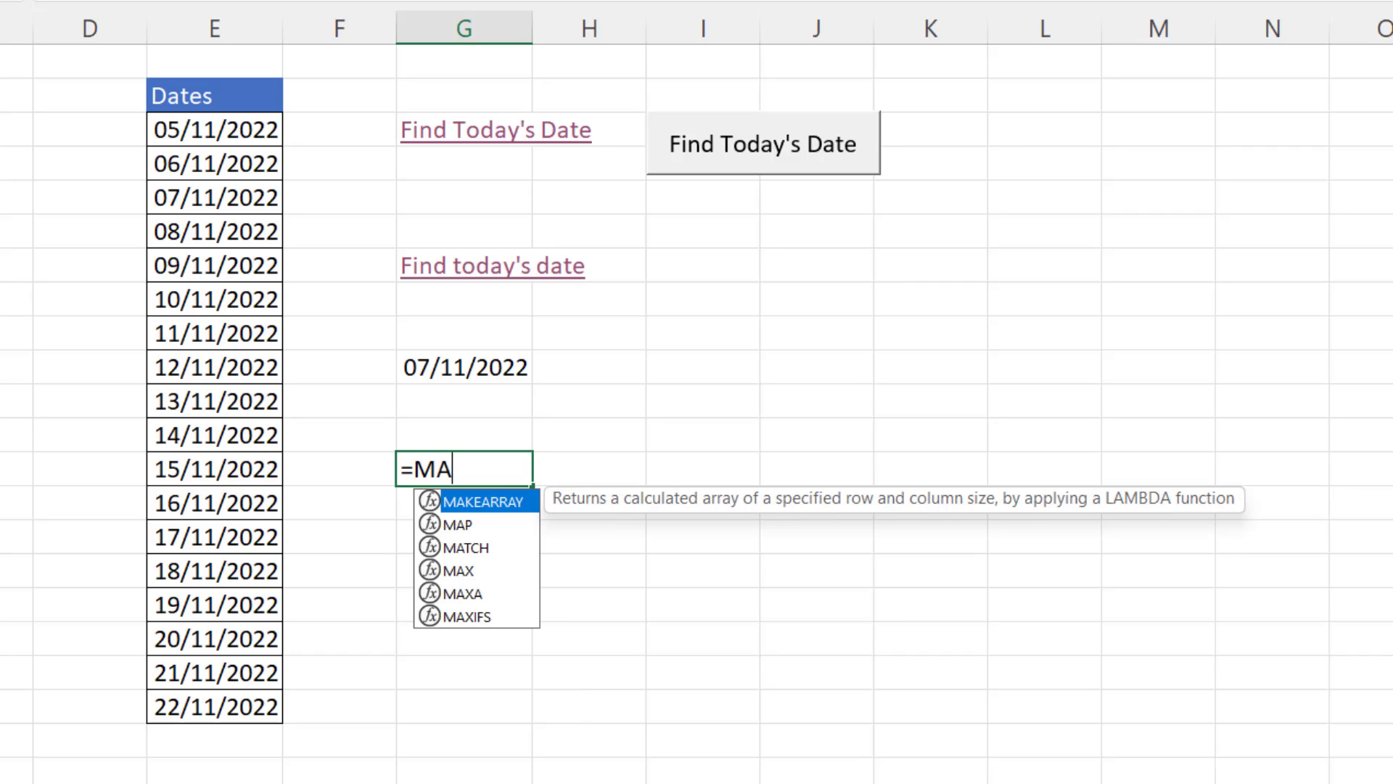
pyautogui.write('TCH')
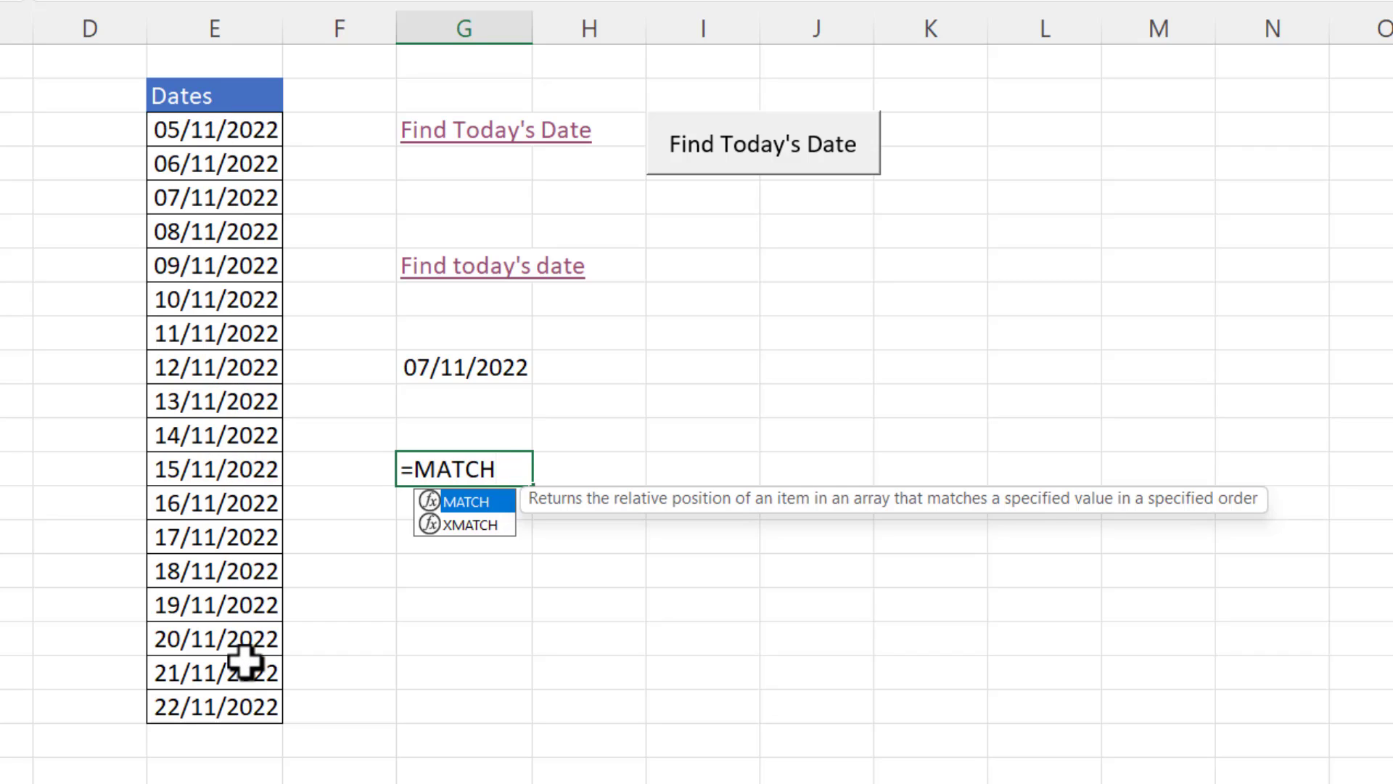
pyautogui.write('(T')
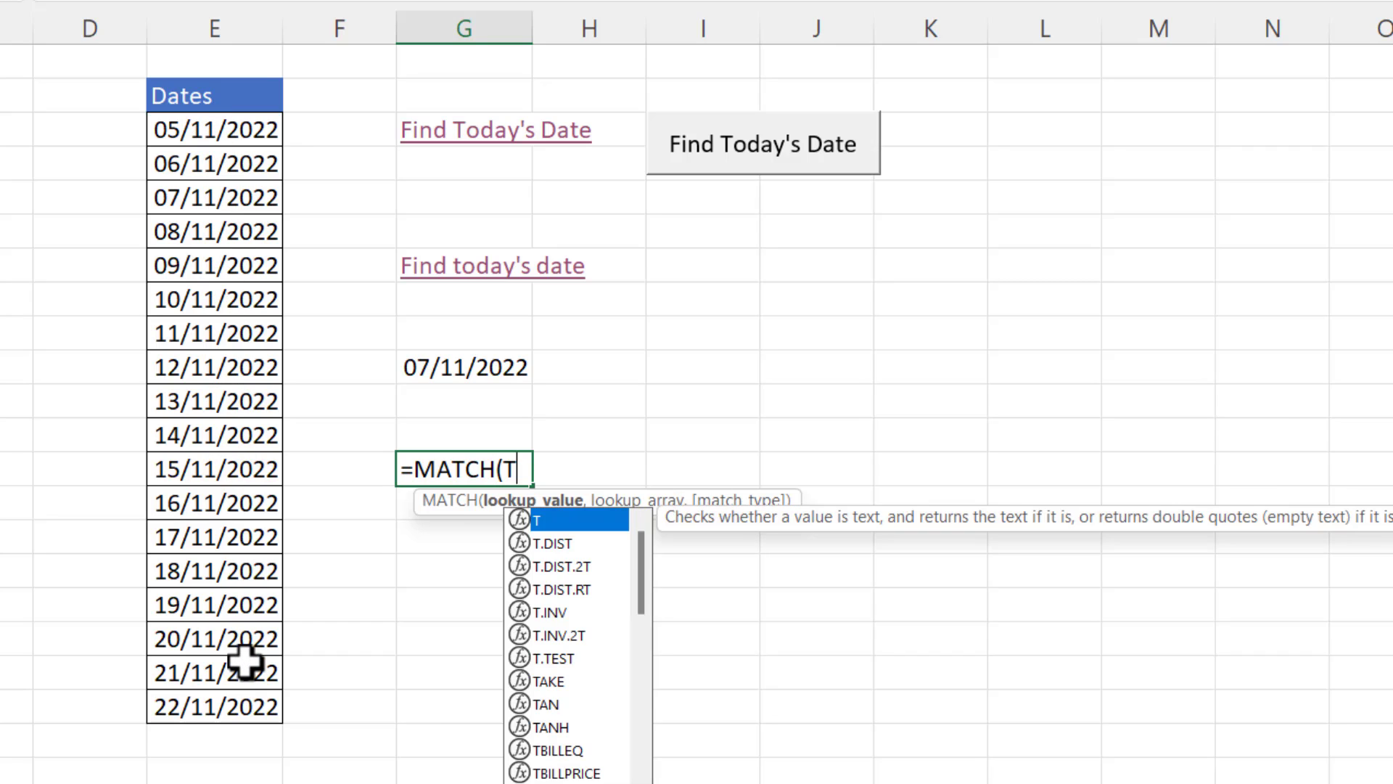
pyautogui.write('ODAY(),')
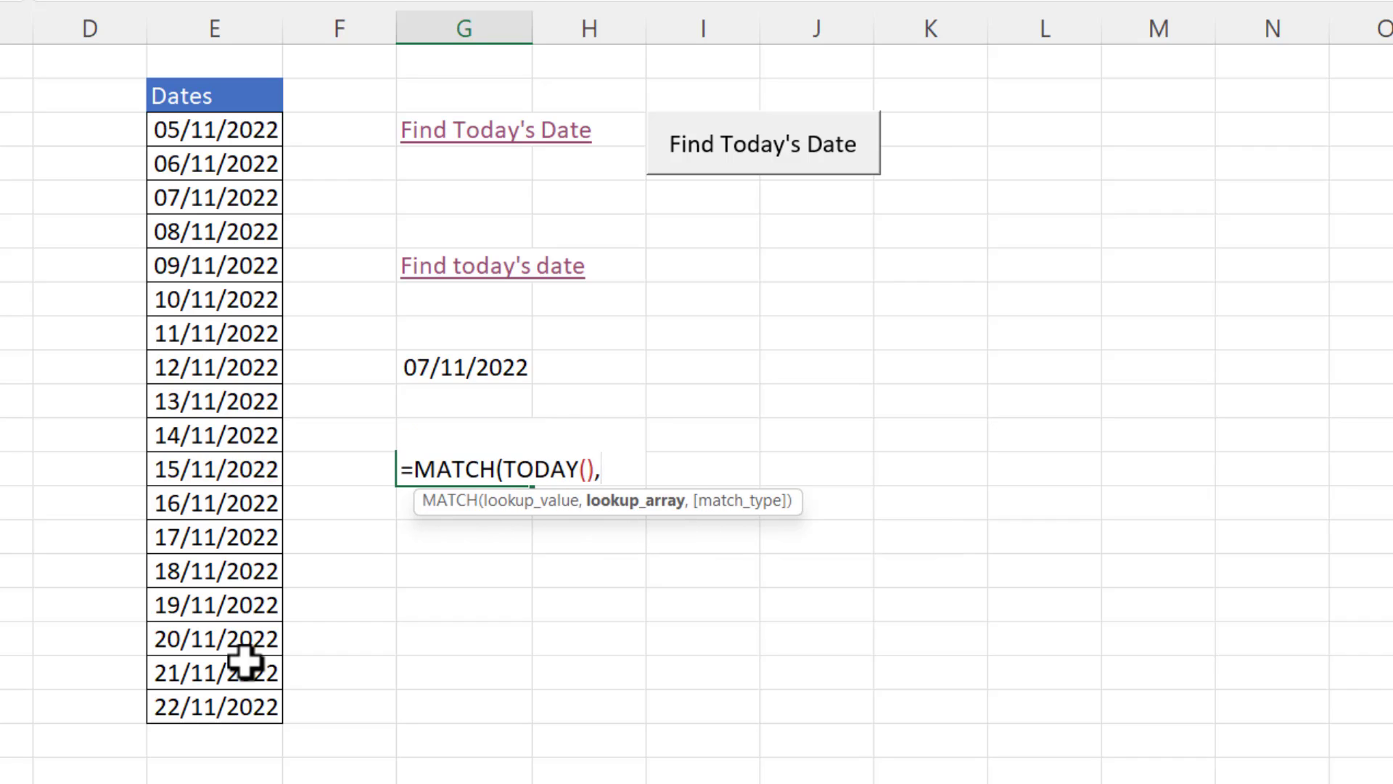
pyautogui.moveTo(250, 134); pyautogui.dragTo(203, 716)
pyautogui.write(',')
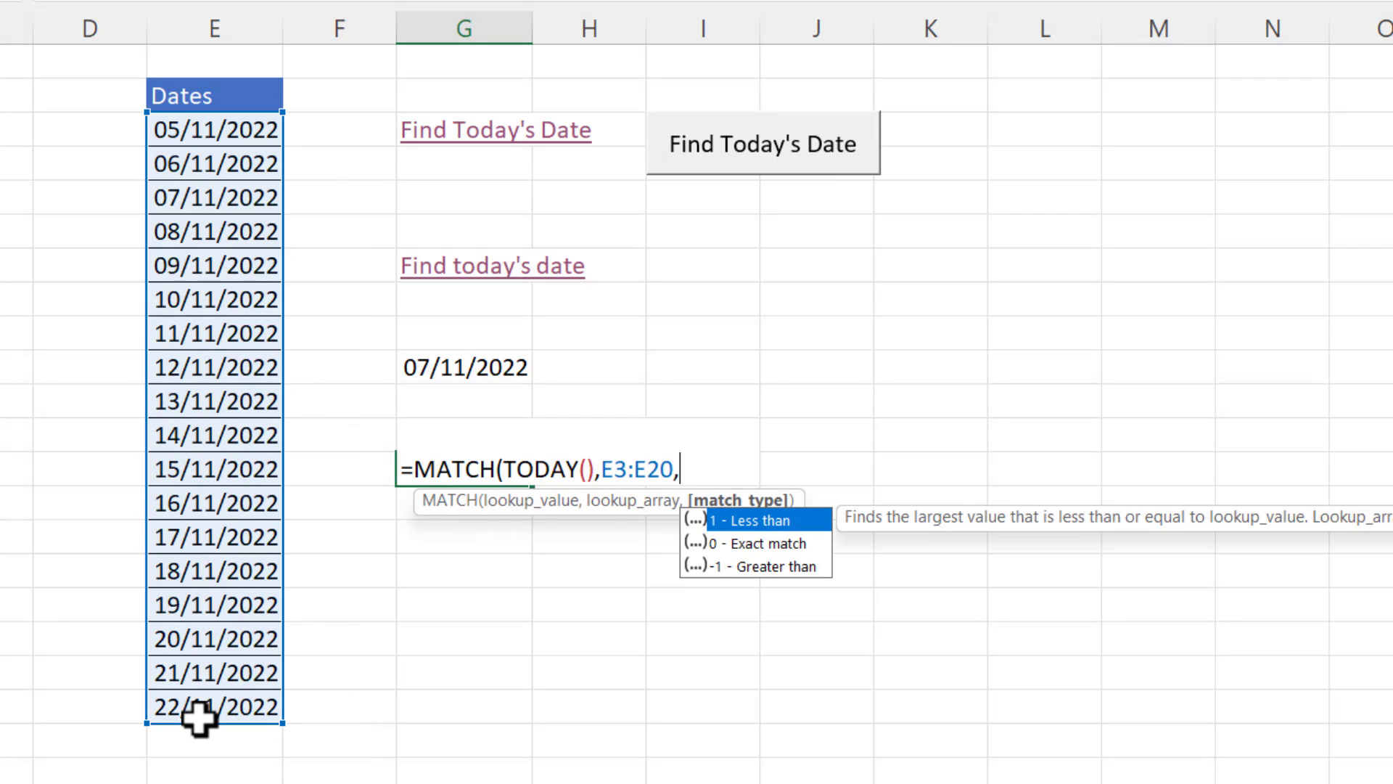
pyautogui.doubleClick(746, 541)
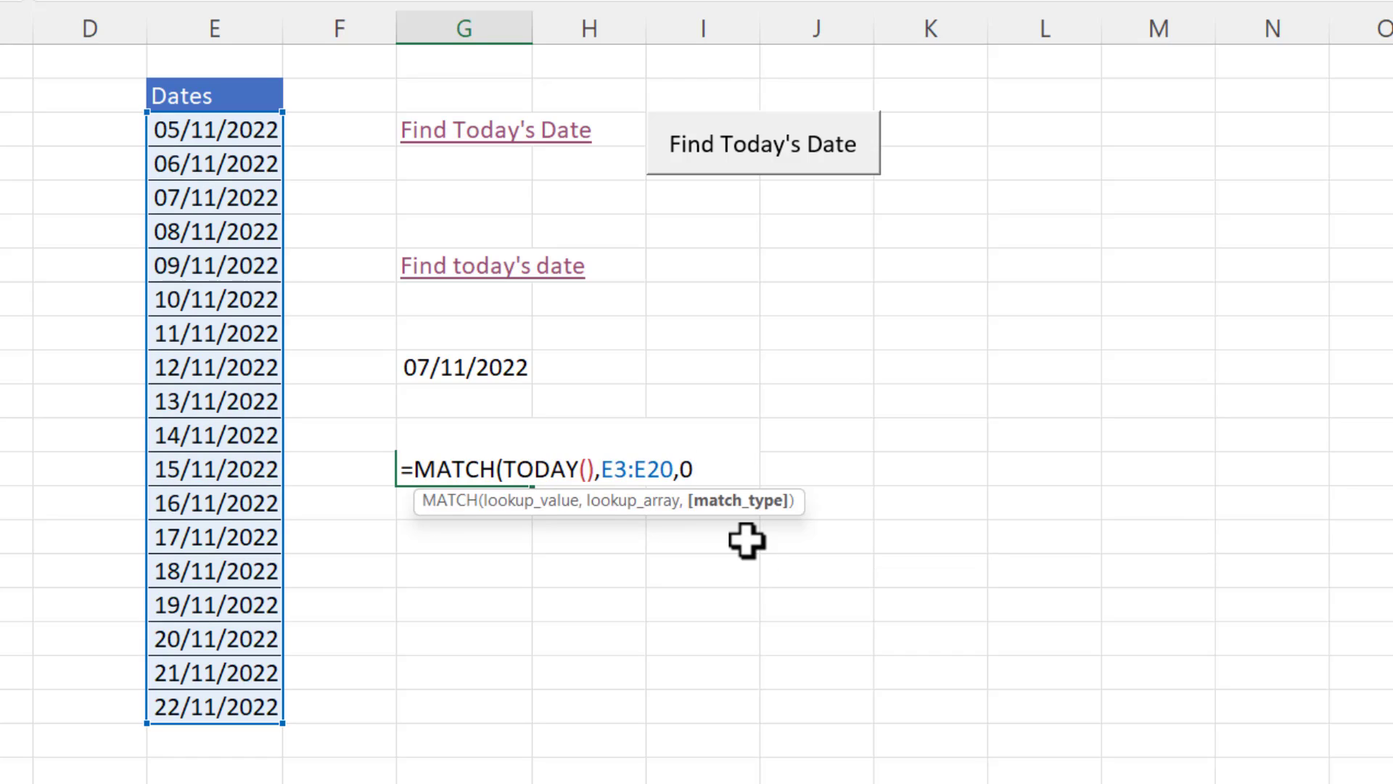
pyautogui.write(')')
pyautogui.press('Return')
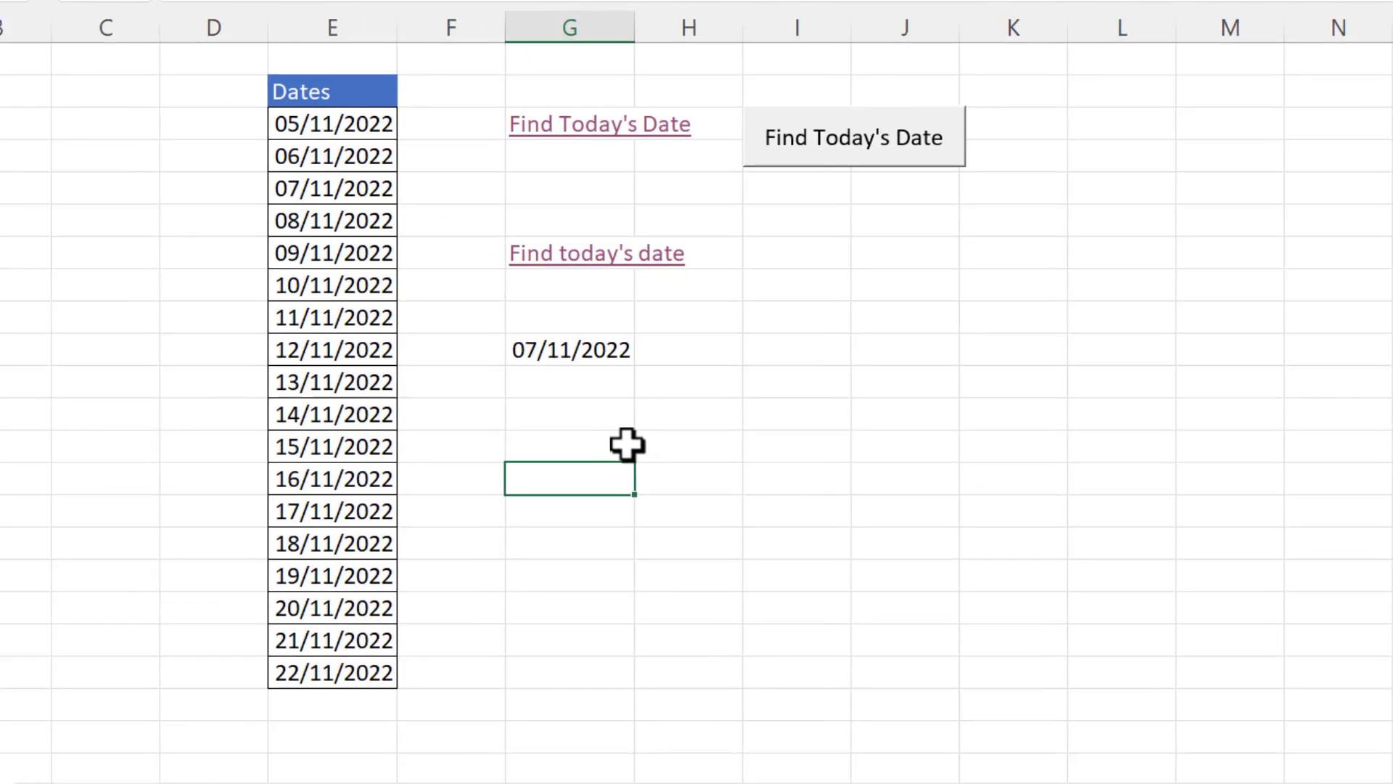
# Append +2 to the MATCH formula so it returns row 5, then review it.
pyautogui.click(627, 444)
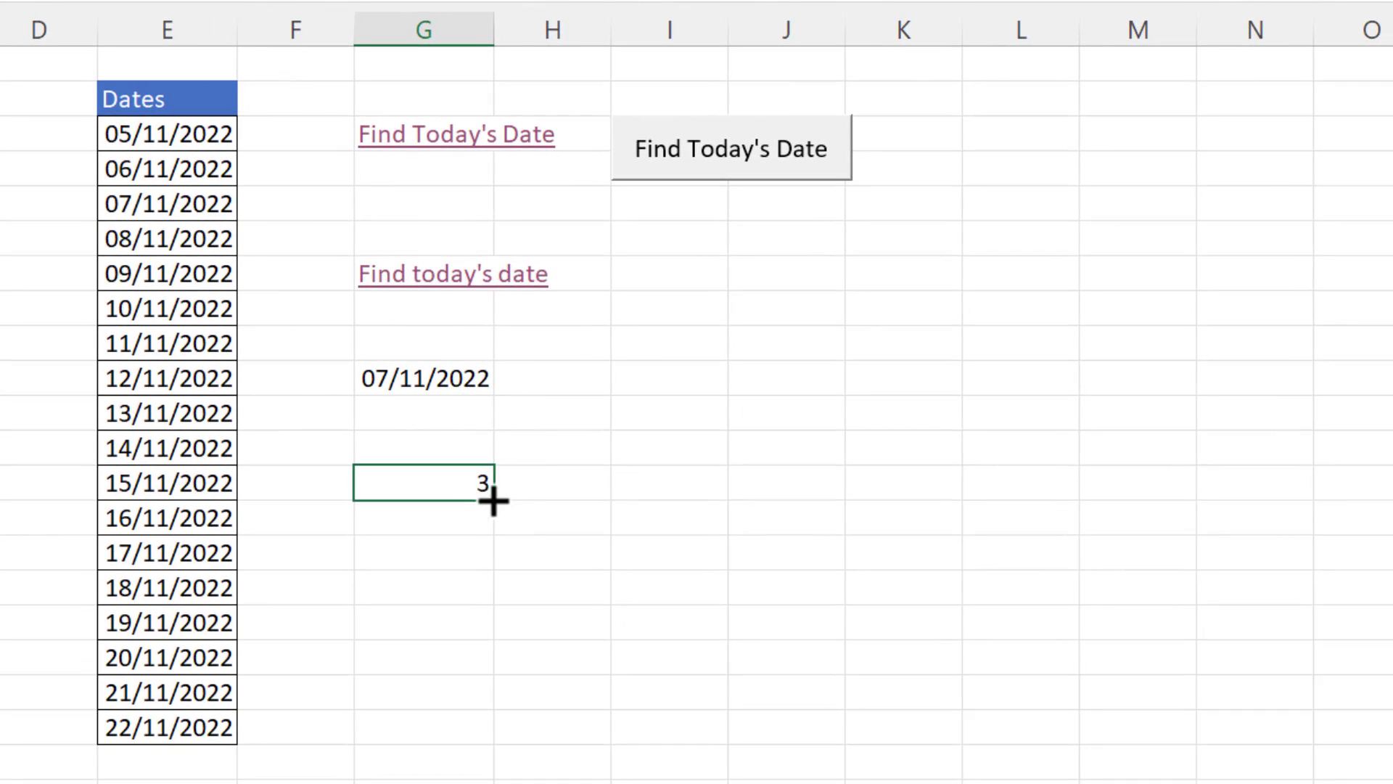
pyautogui.doubleClick(482, 488)
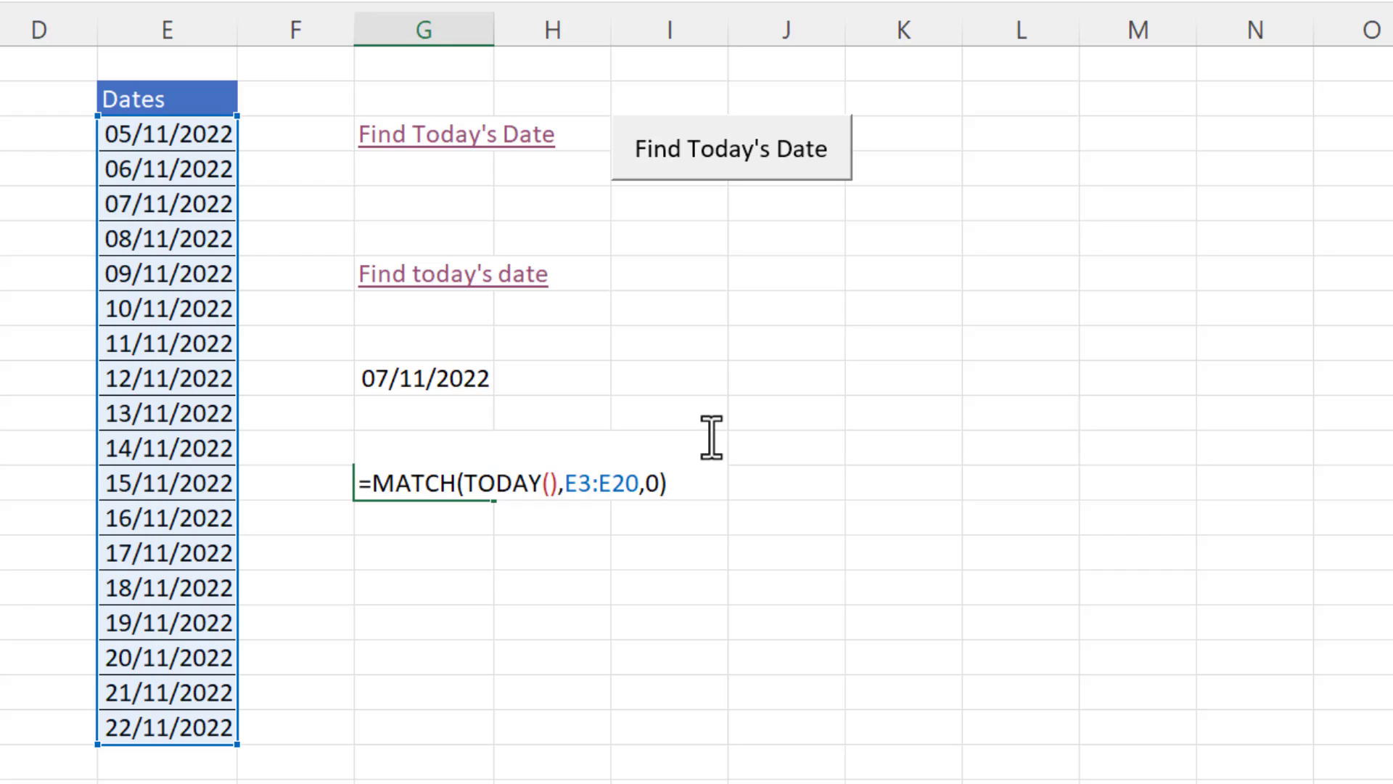
pyautogui.write('+2')
pyautogui.hotkey('ctrl', 'Return')
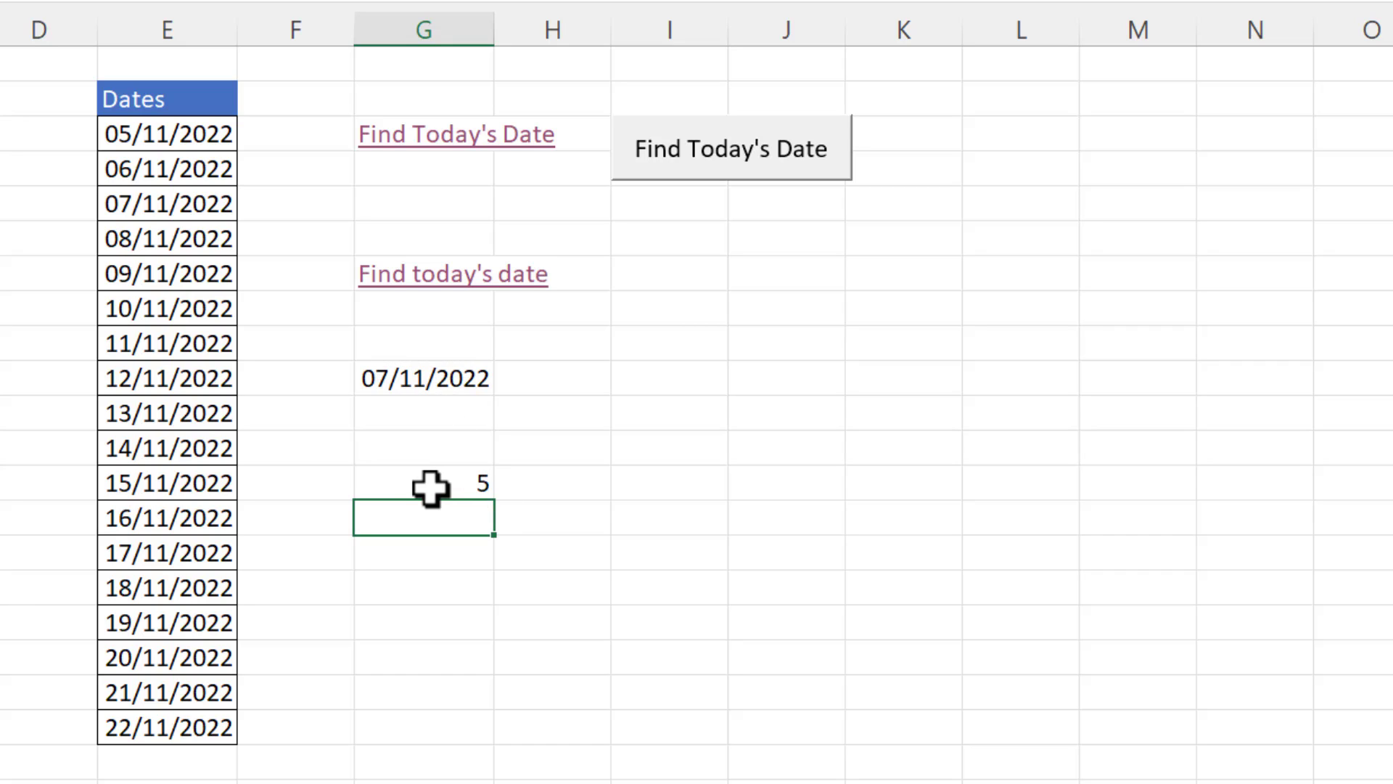
pyautogui.click(442, 486)
pyautogui.doubleClick(442, 485)
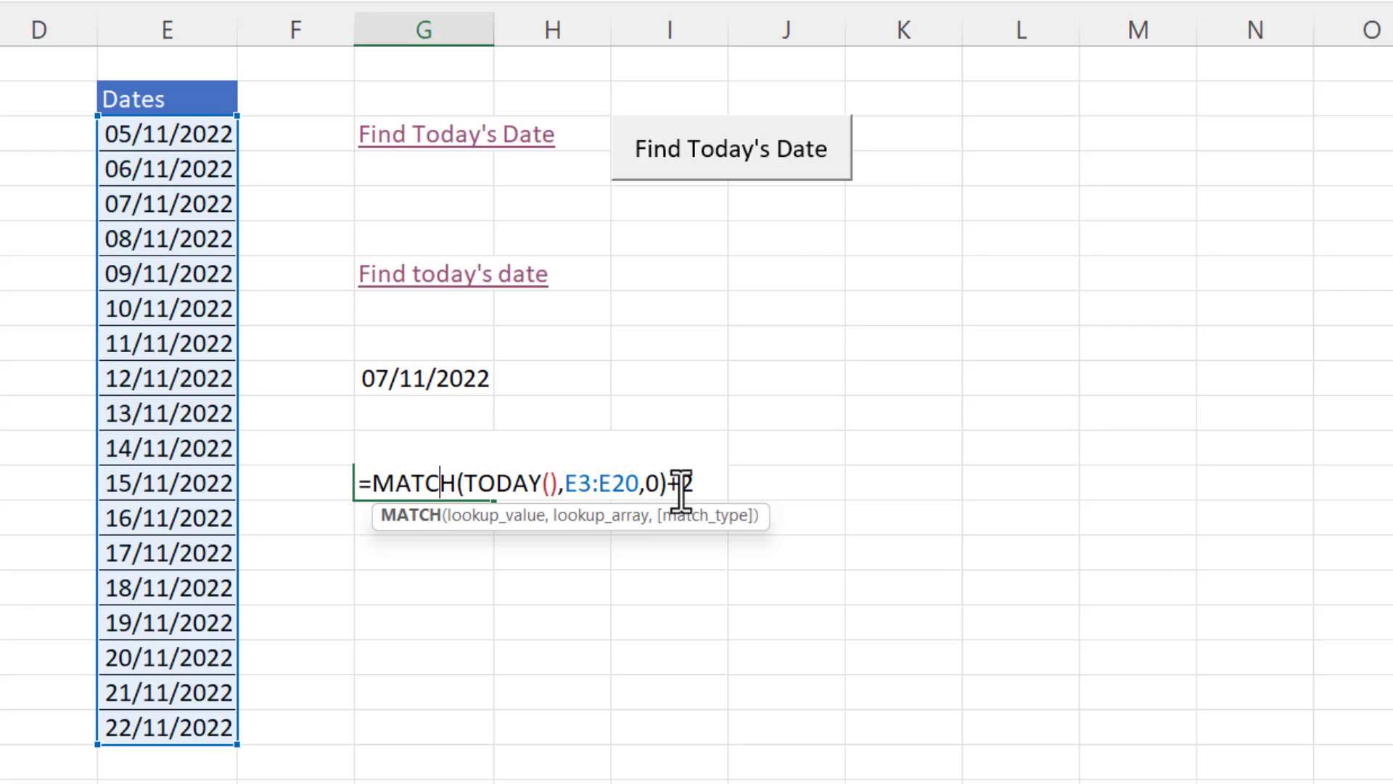
pyautogui.press('Return')
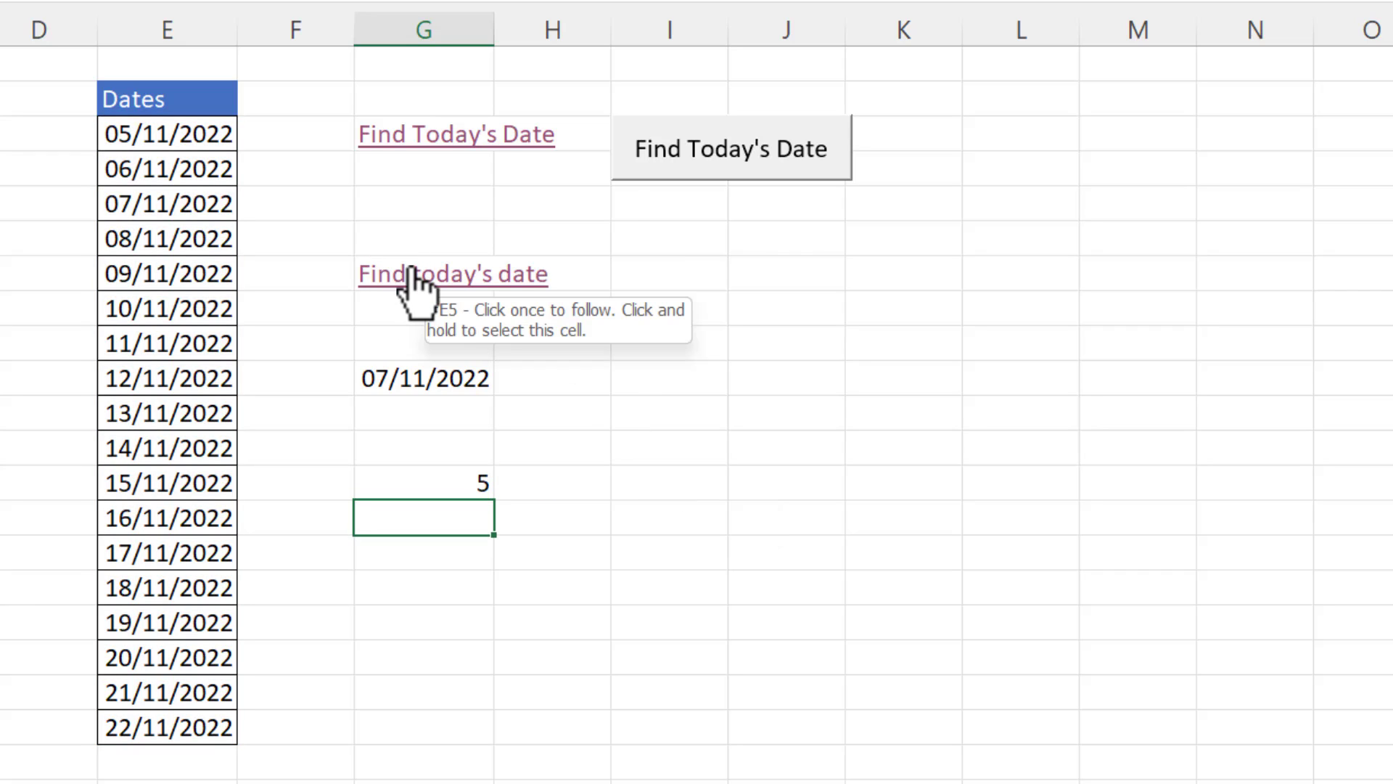
# Replace G7's fixed E5 target with "#E"&MATCH(TODAY(),E3:E20,0)+2.
pyautogui.click(581, 274)
pyautogui.press('Left')
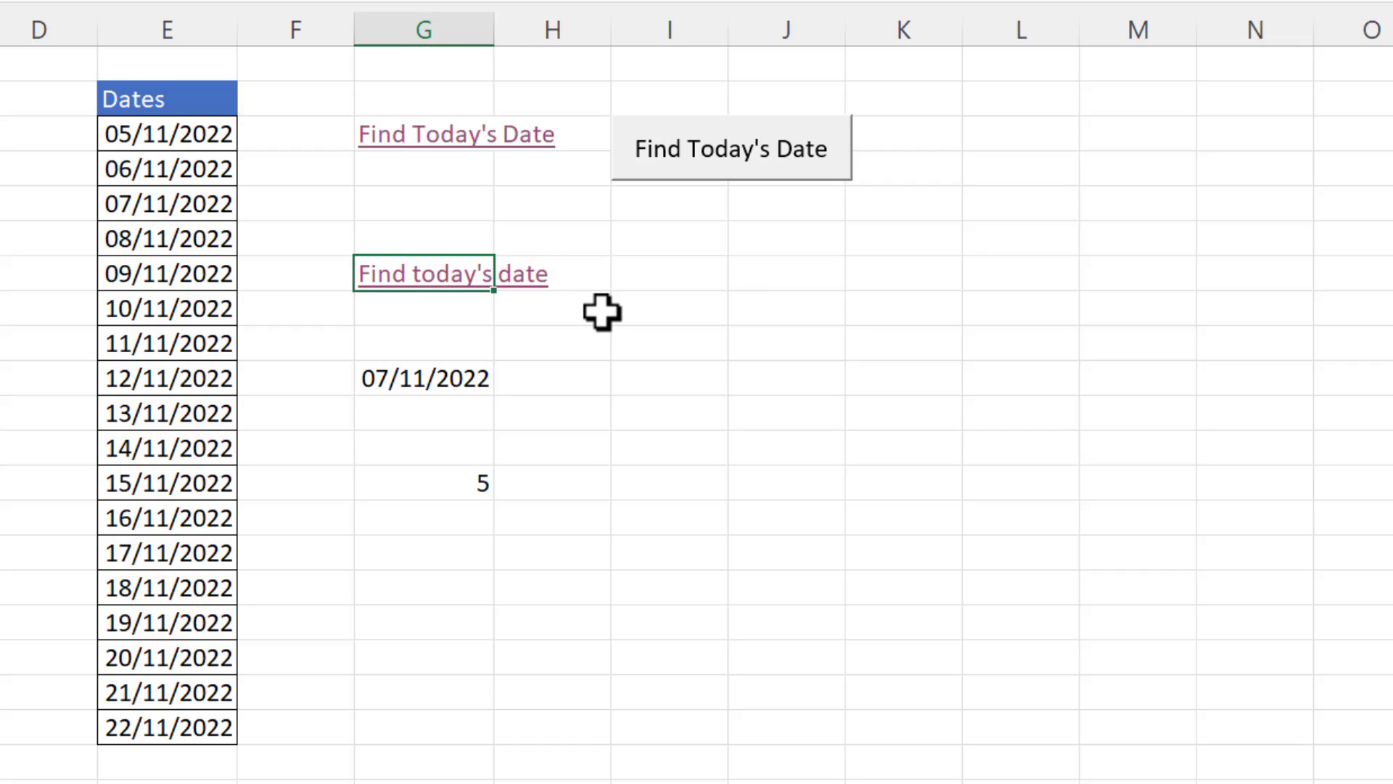
pyautogui.press('F2')
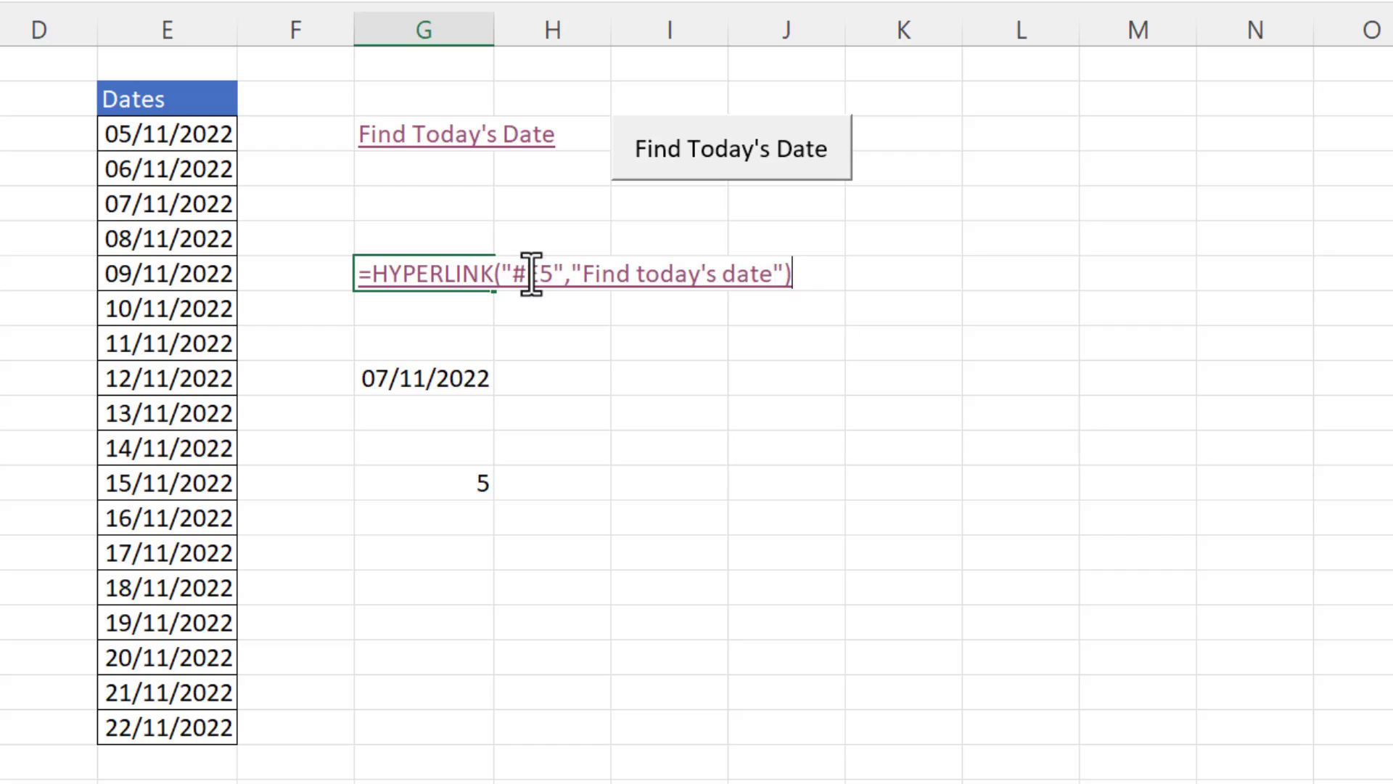
pyautogui.click(532, 274)
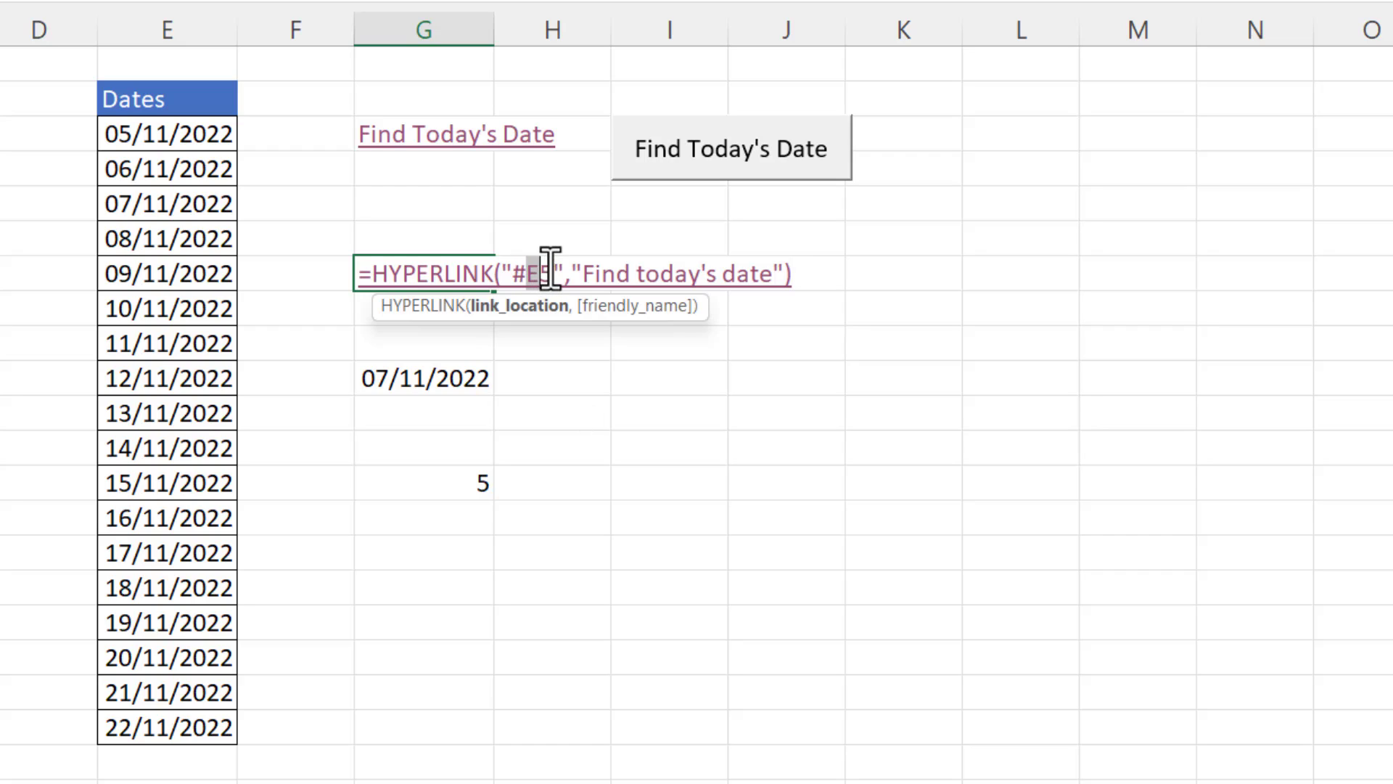
pyautogui.press('BackSpace')
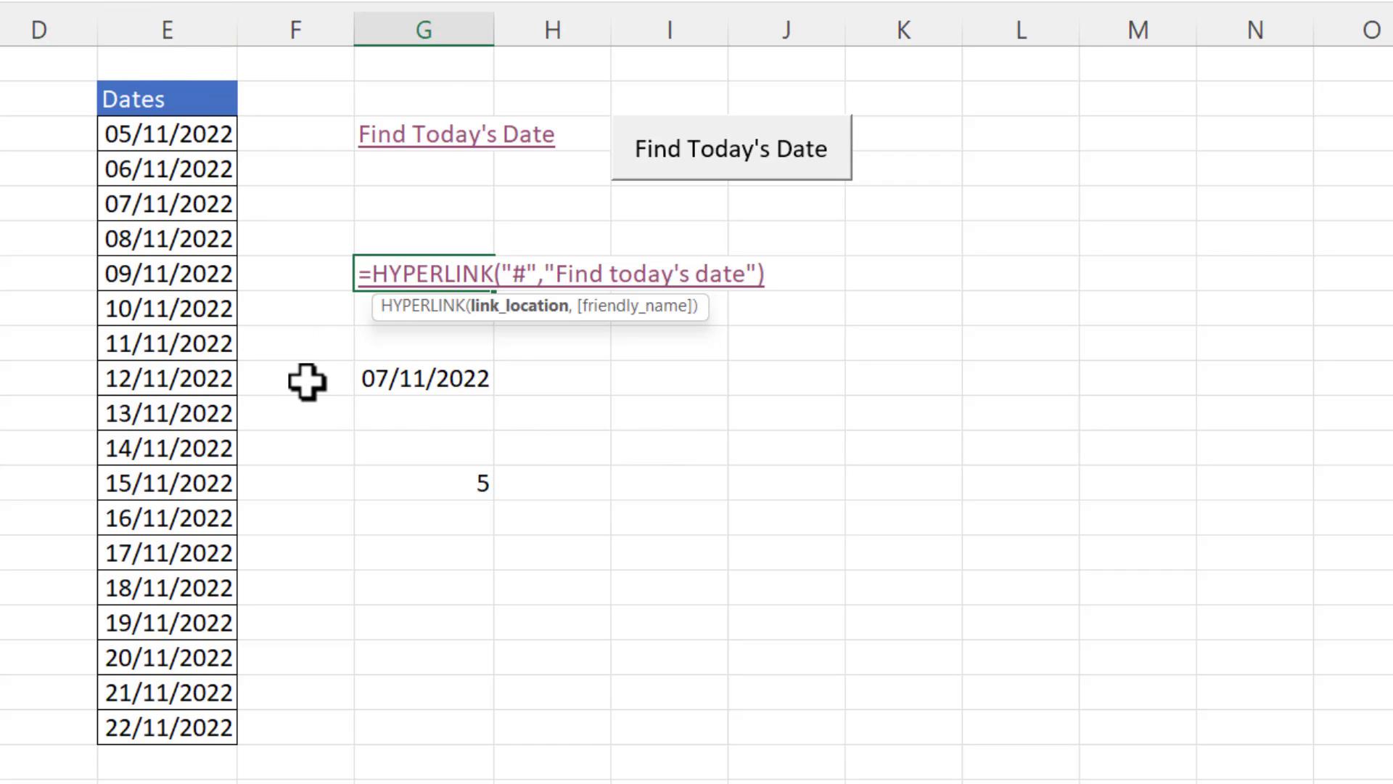
pyautogui.write('E')
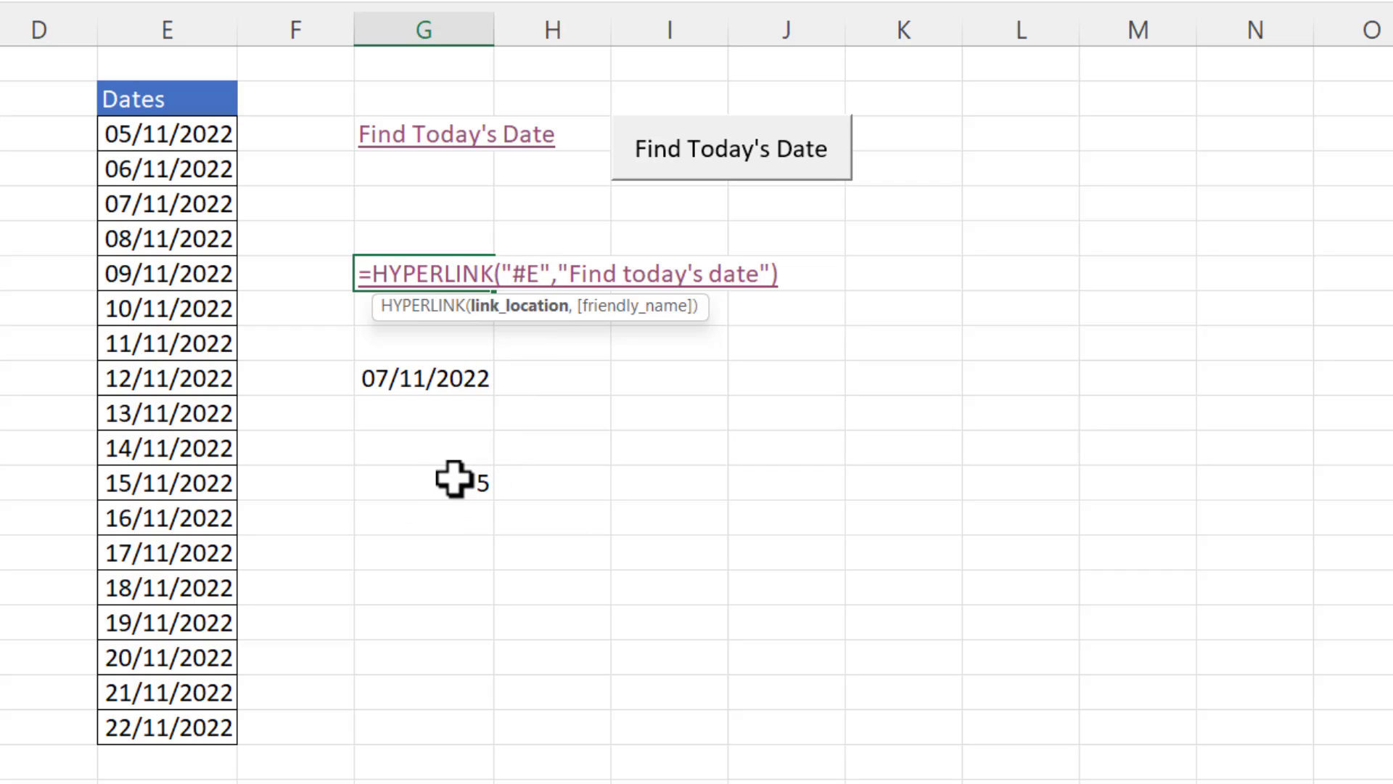
pyautogui.click(552, 273)
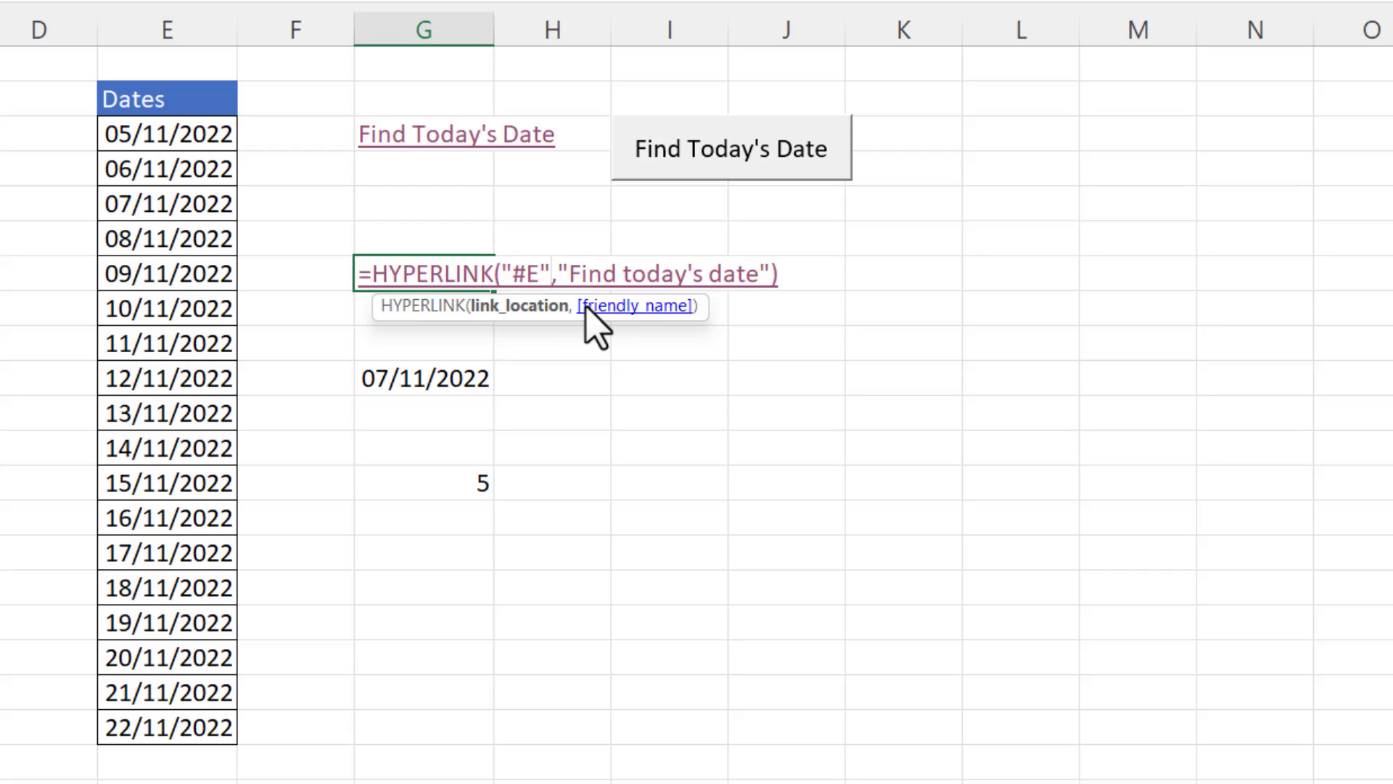
pyautogui.write('&')
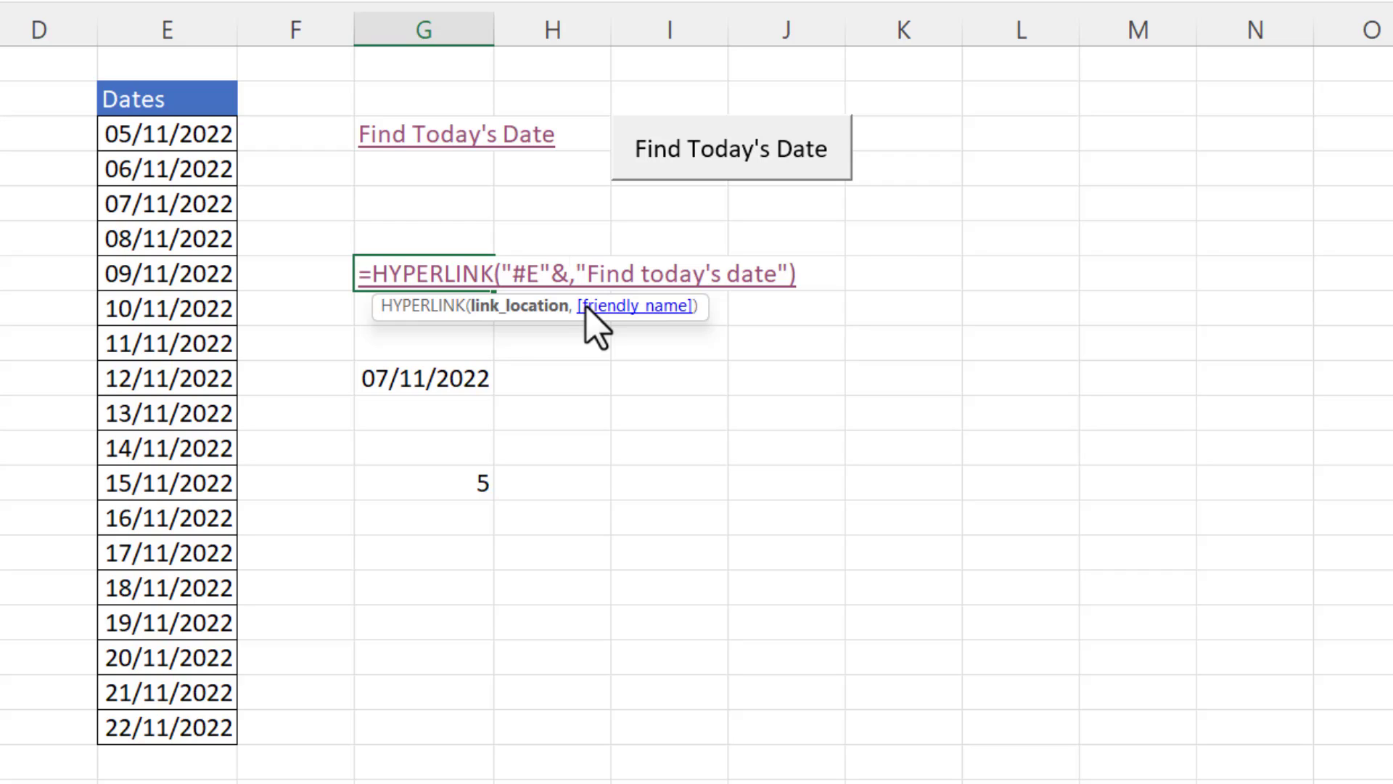
pyautogui.write('MA')
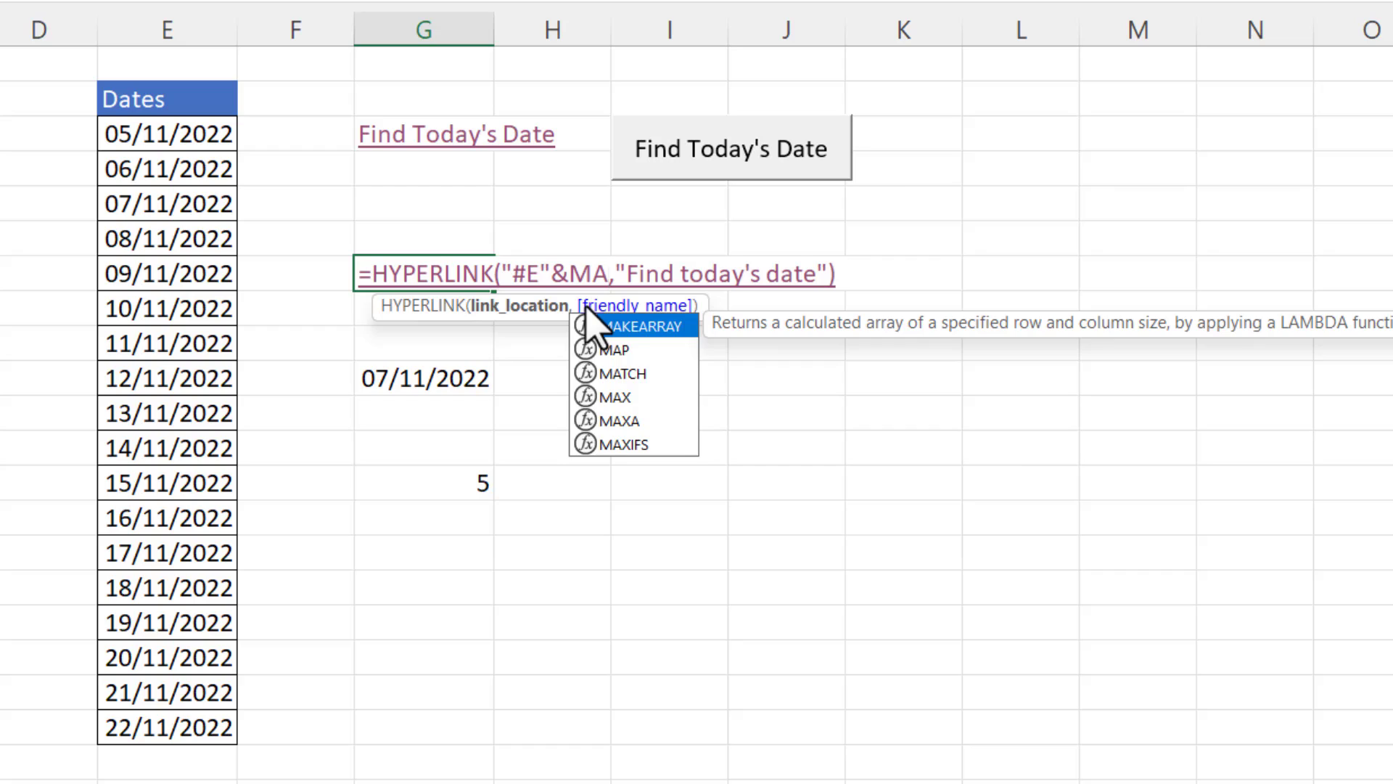
pyautogui.write('TCH(')
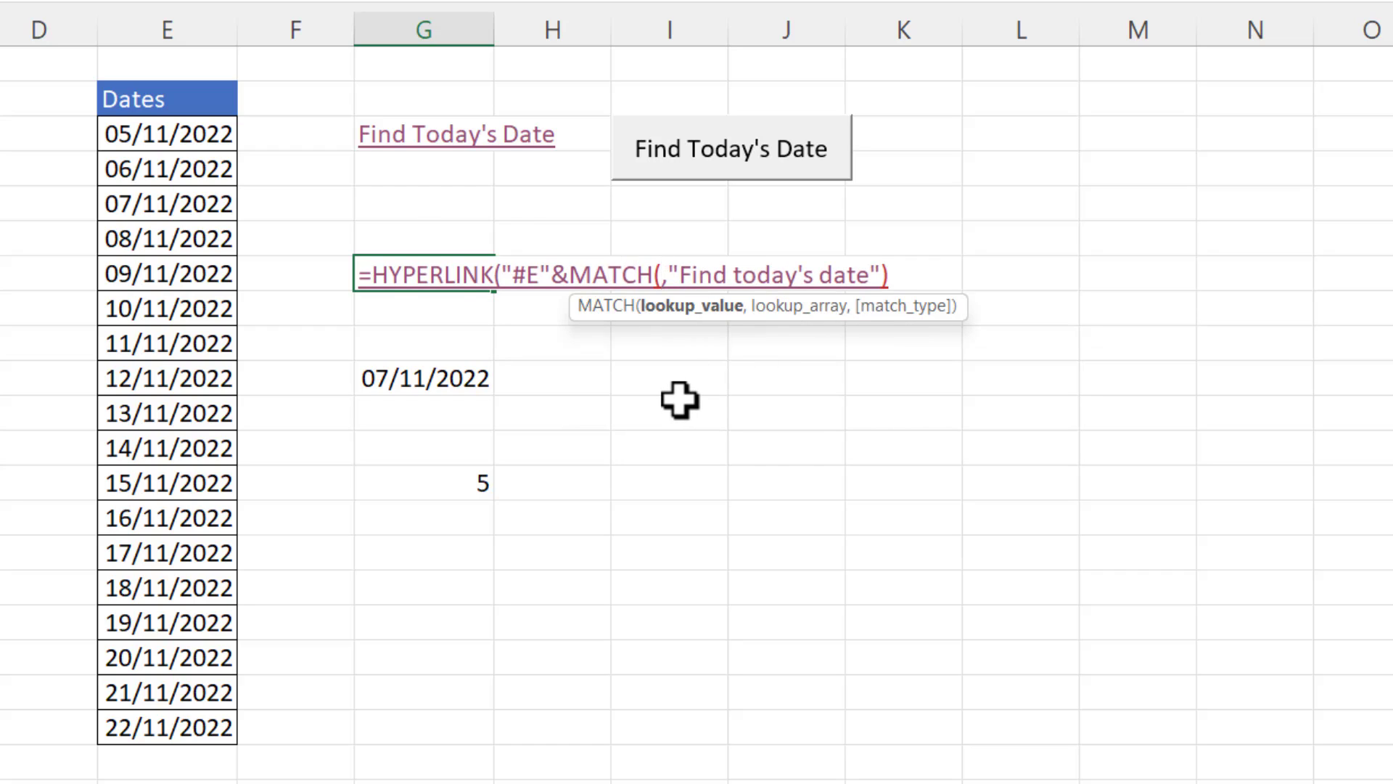
pyautogui.write('TODAY(),')
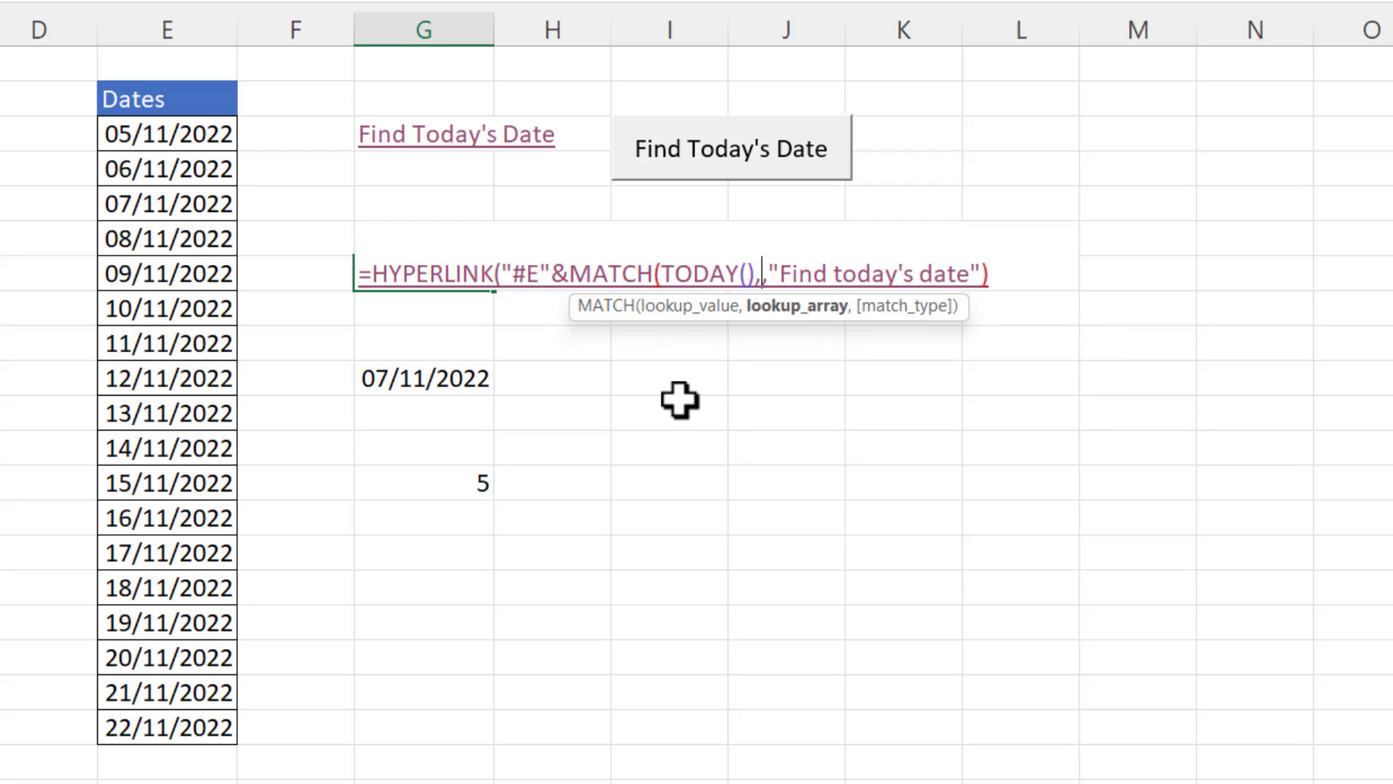
pyautogui.moveTo(205, 133); pyautogui.dragTo(215, 726)
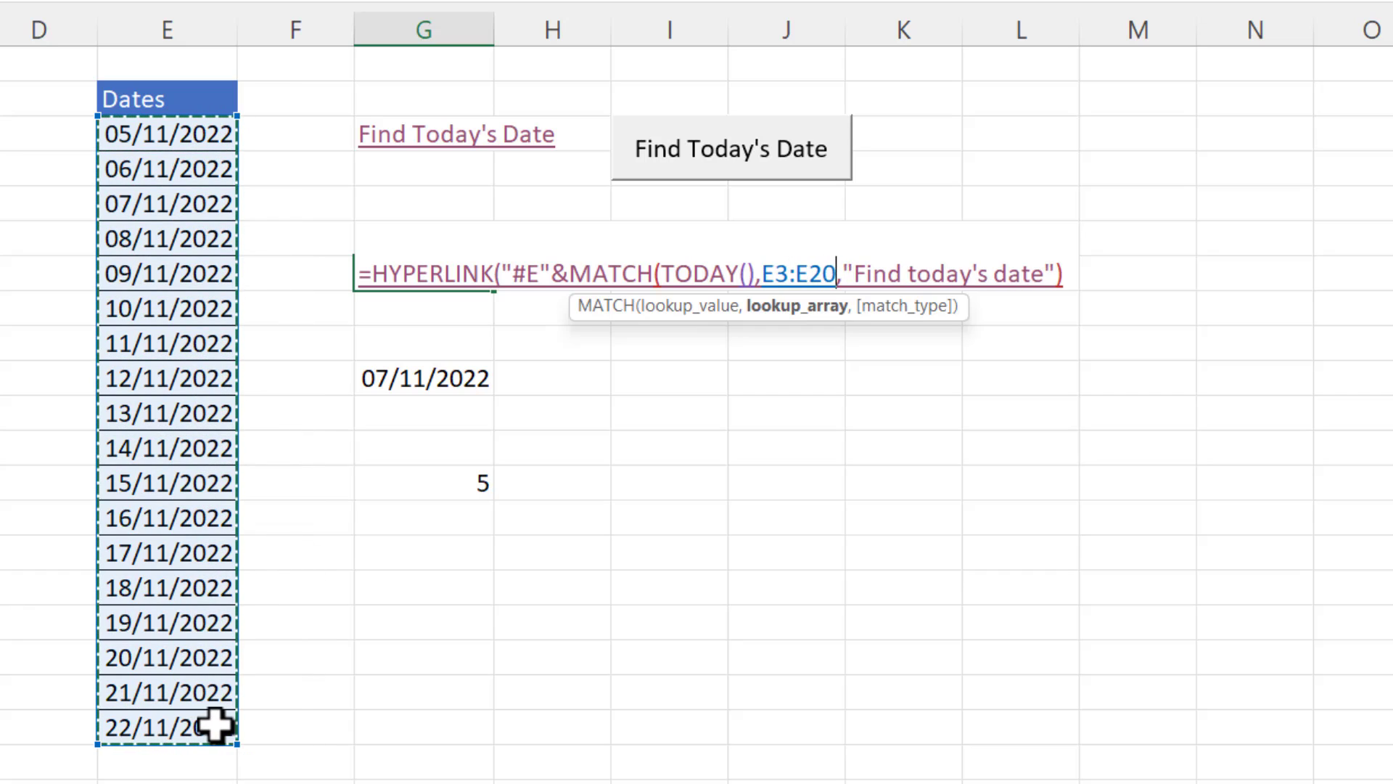
pyautogui.write(',0')
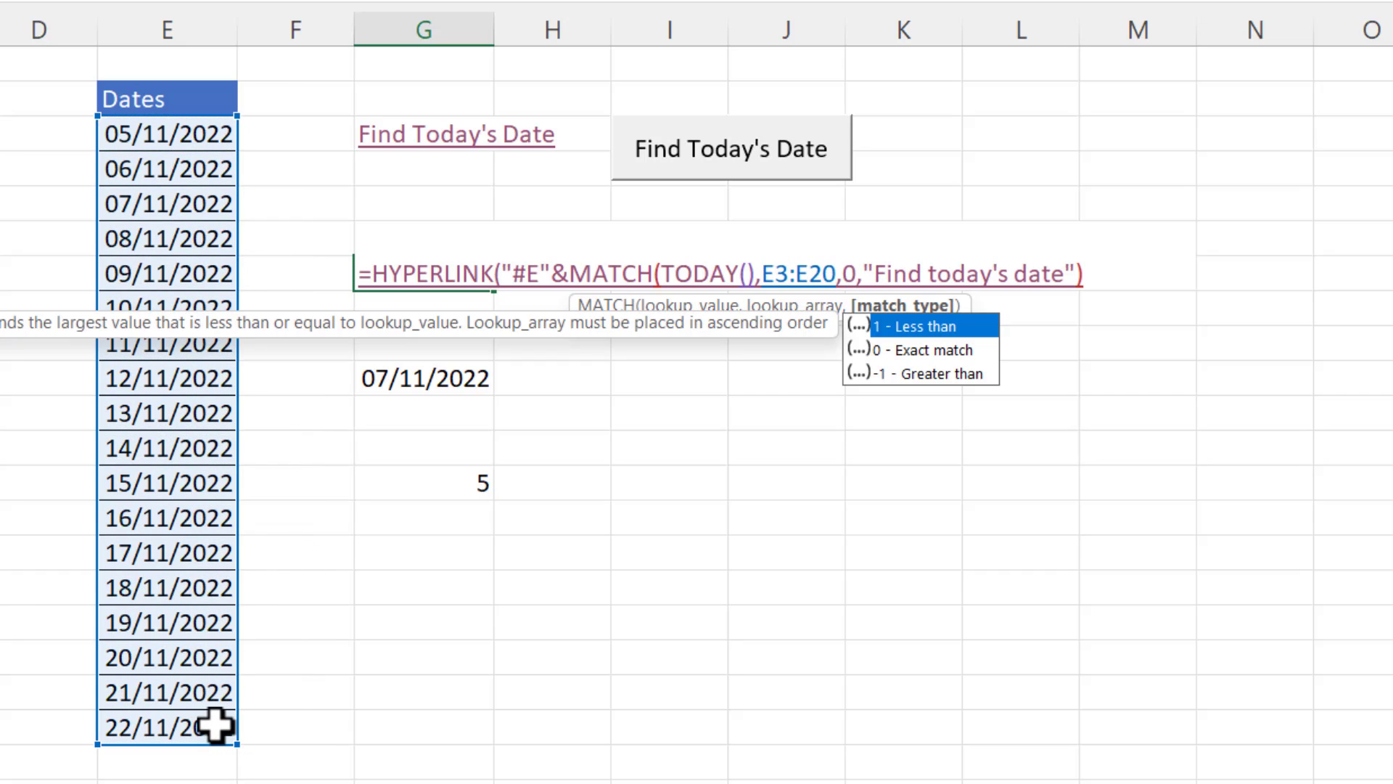
pyautogui.write(')')
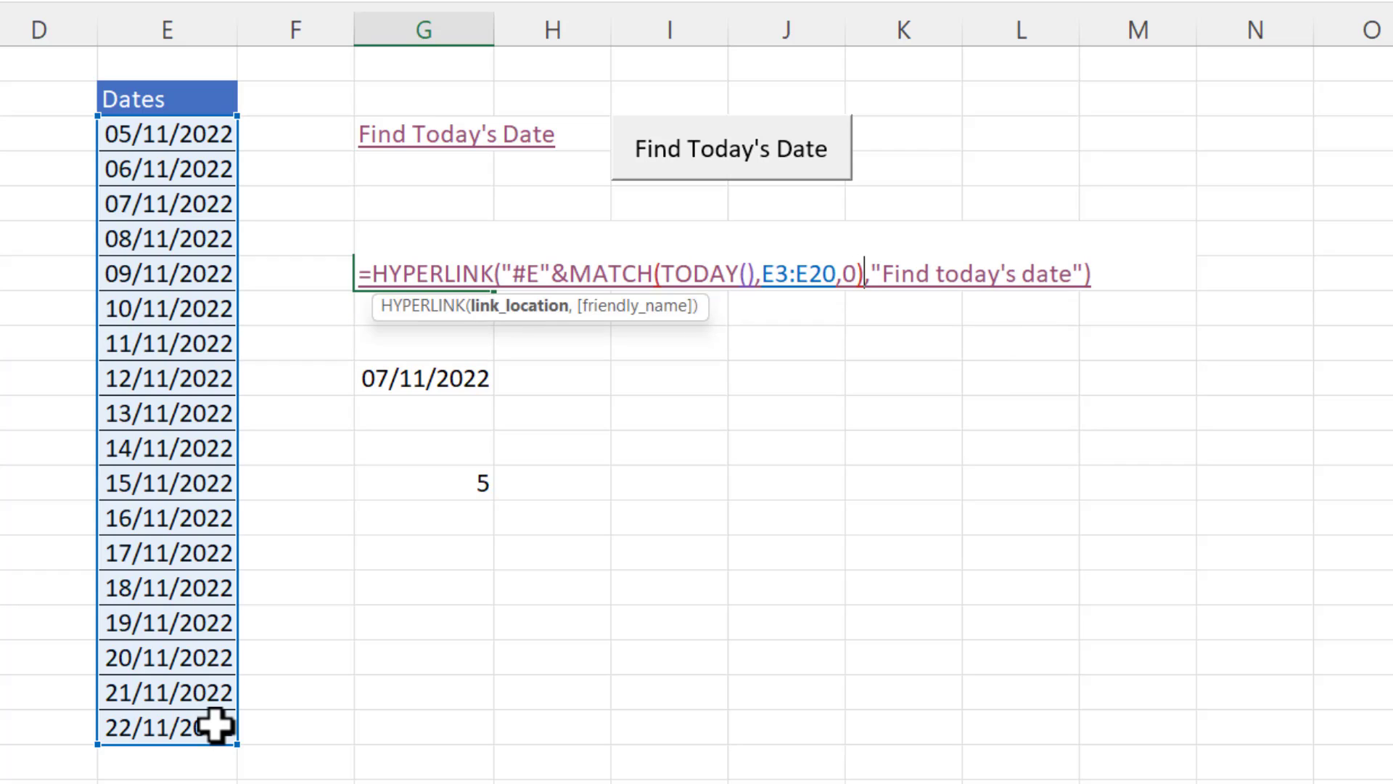
pyautogui.write('+2')
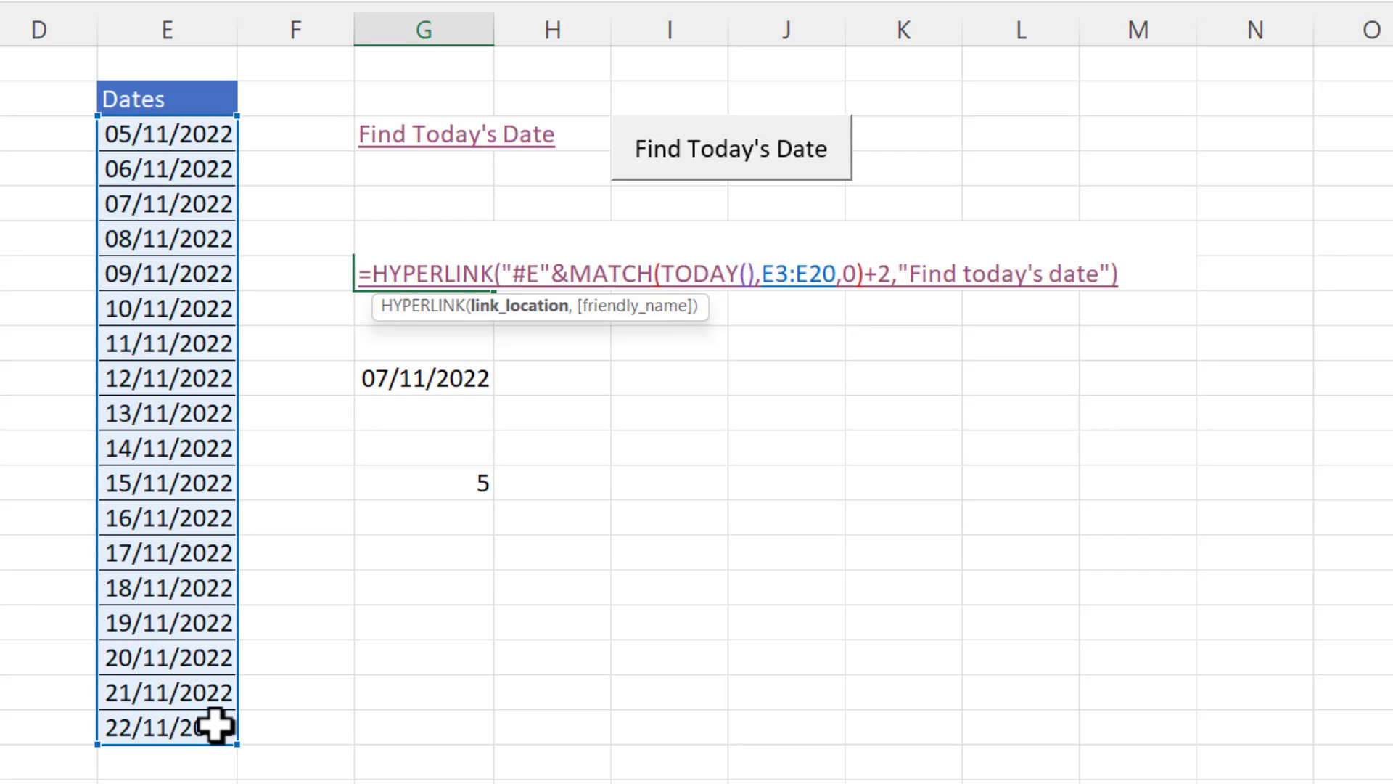
pyautogui.press('Return')
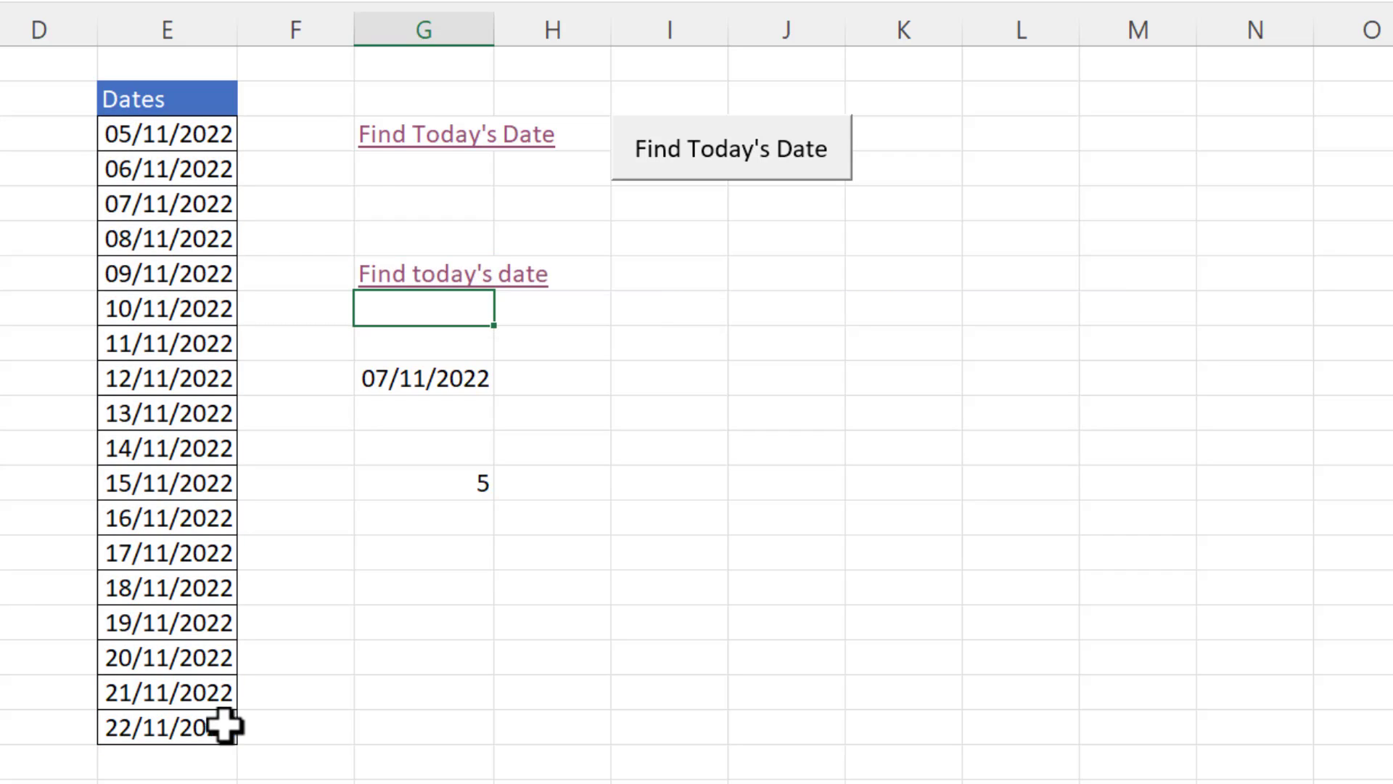
# Test the today link, delete 07/11/2022 from E5, and open G7's formula for editing.
pyautogui.click(433, 286)
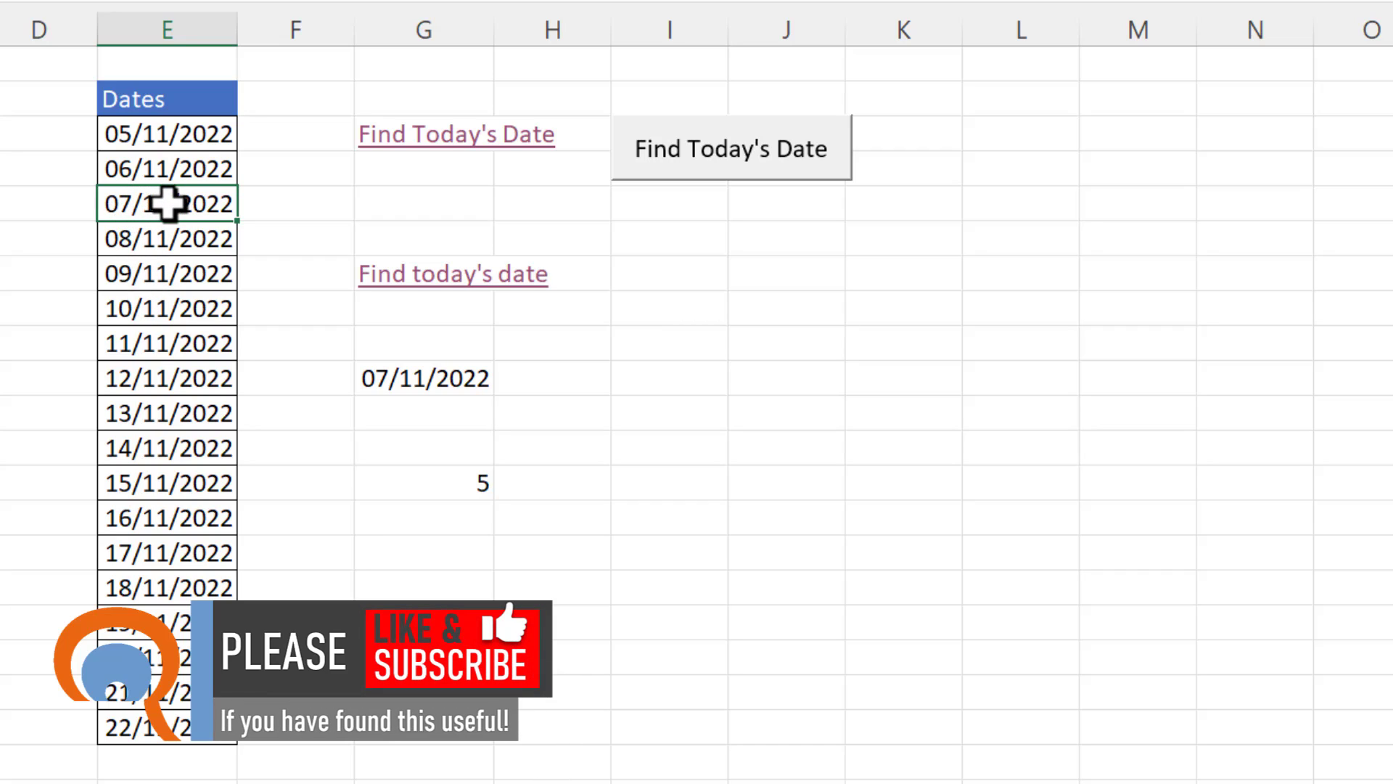
pyautogui.press('Delete')
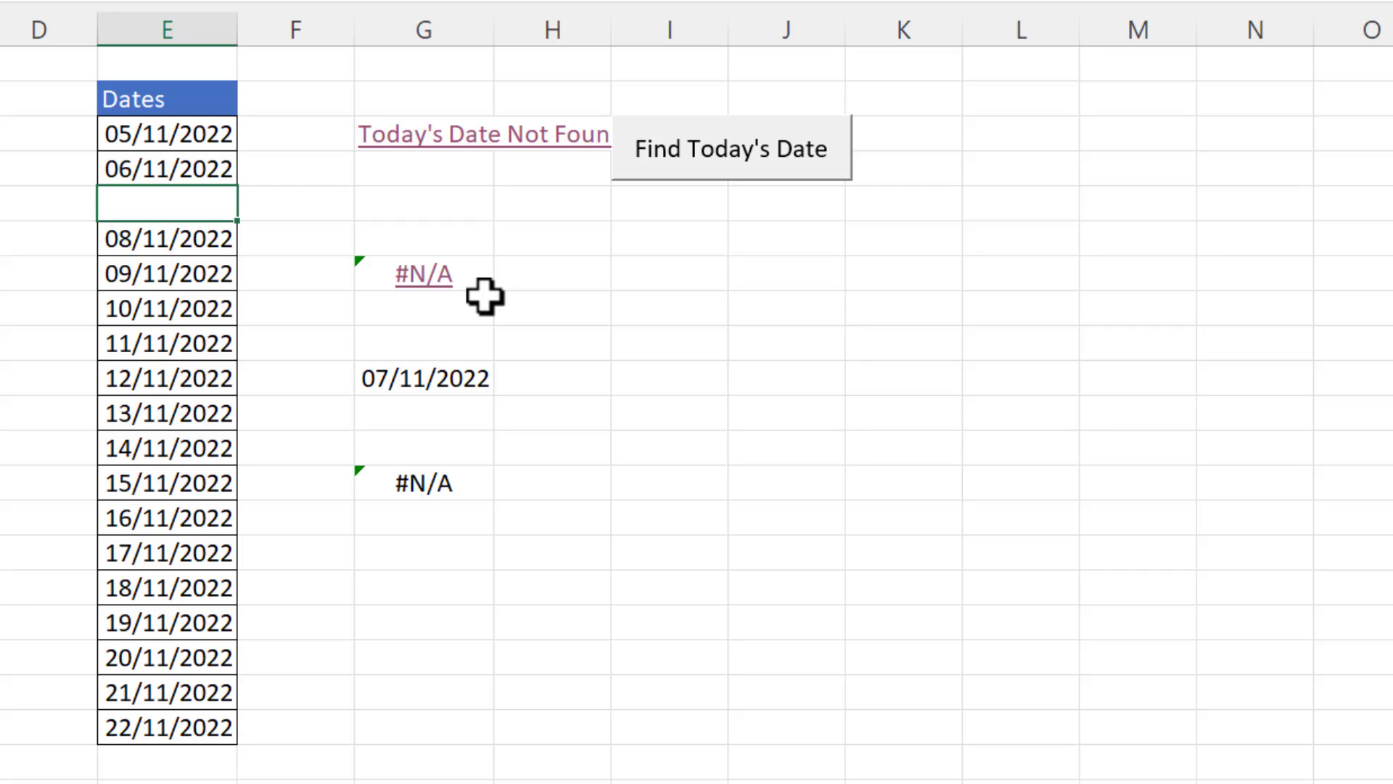
pyautogui.click(550, 270)
pyautogui.press('Left')
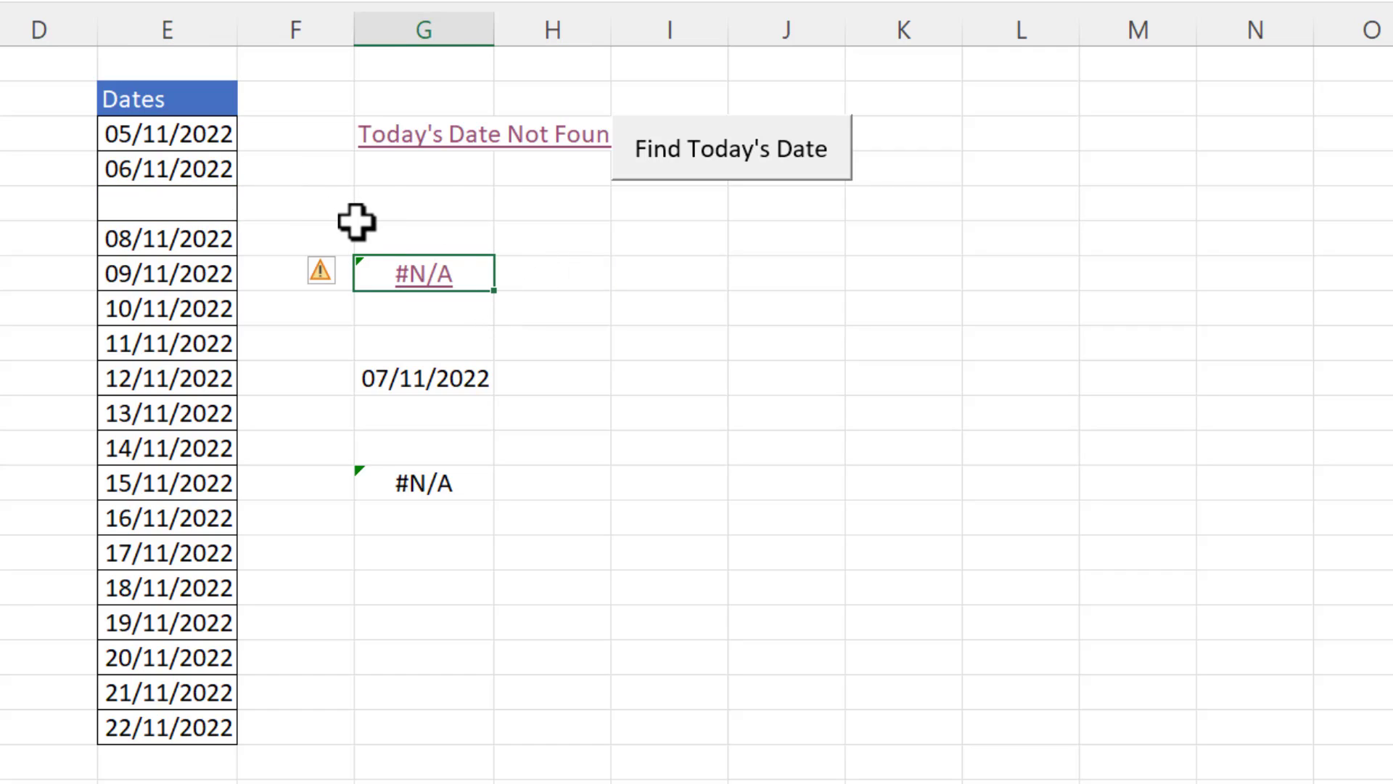
pyautogui.press('F2')
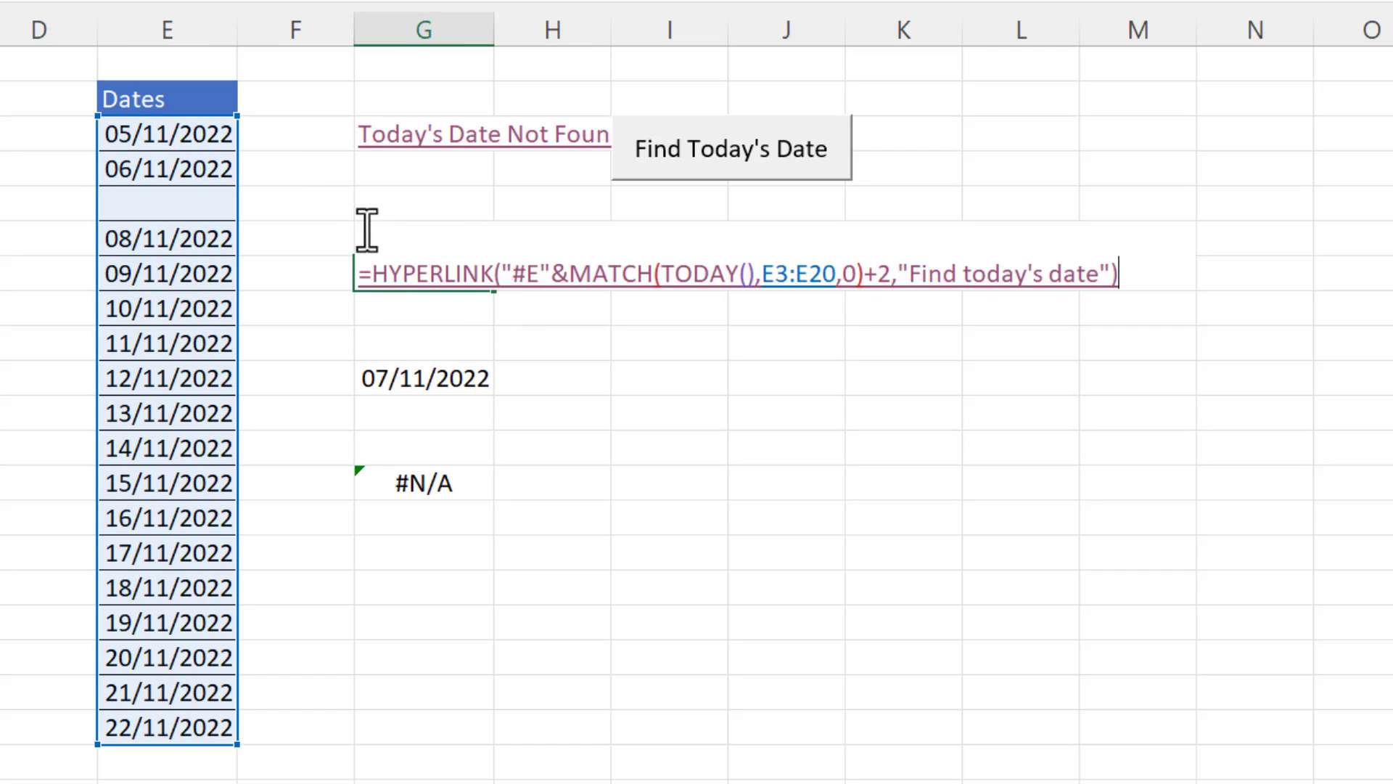
# Wrap G7's link formula in IFNA with "Today's Date Not Found" as the fallback.
pyautogui.click(372, 273)
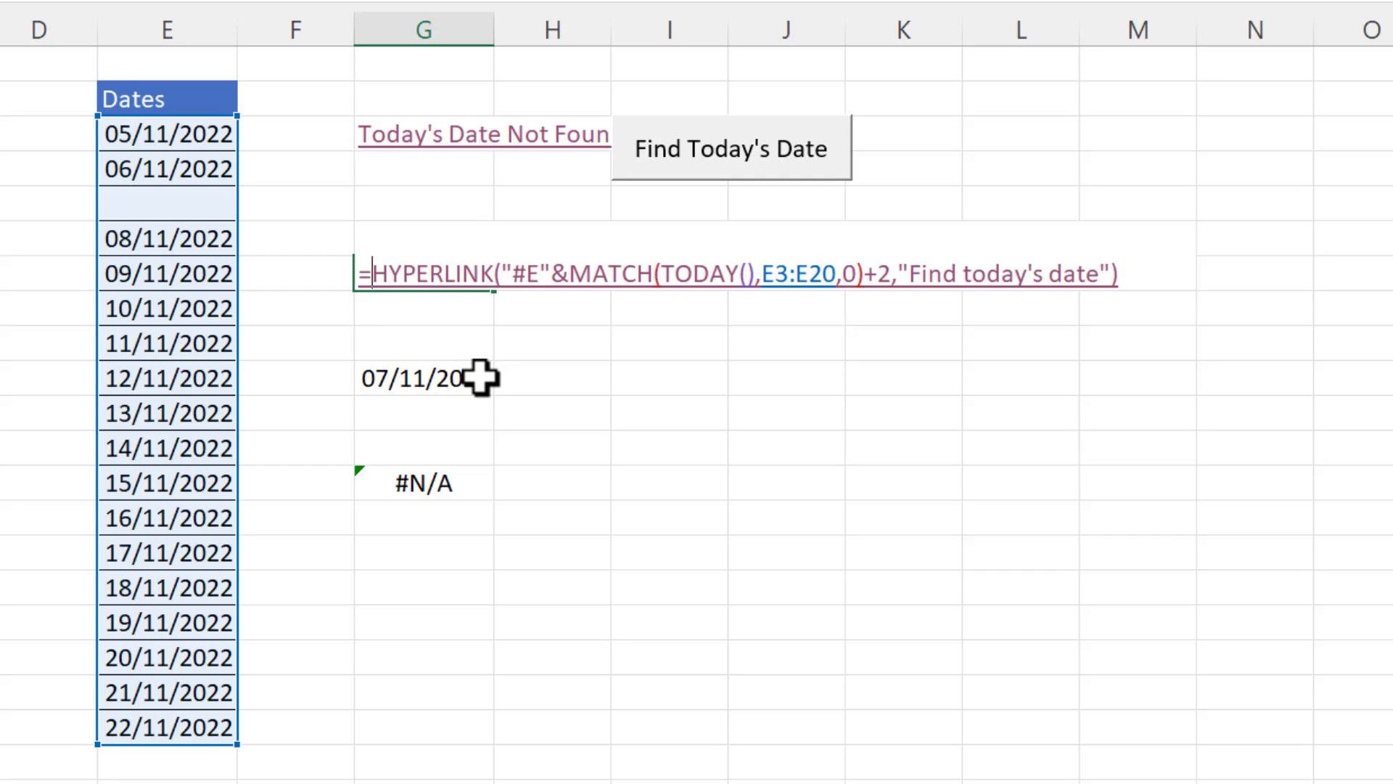
pyautogui.write('IFNA(')
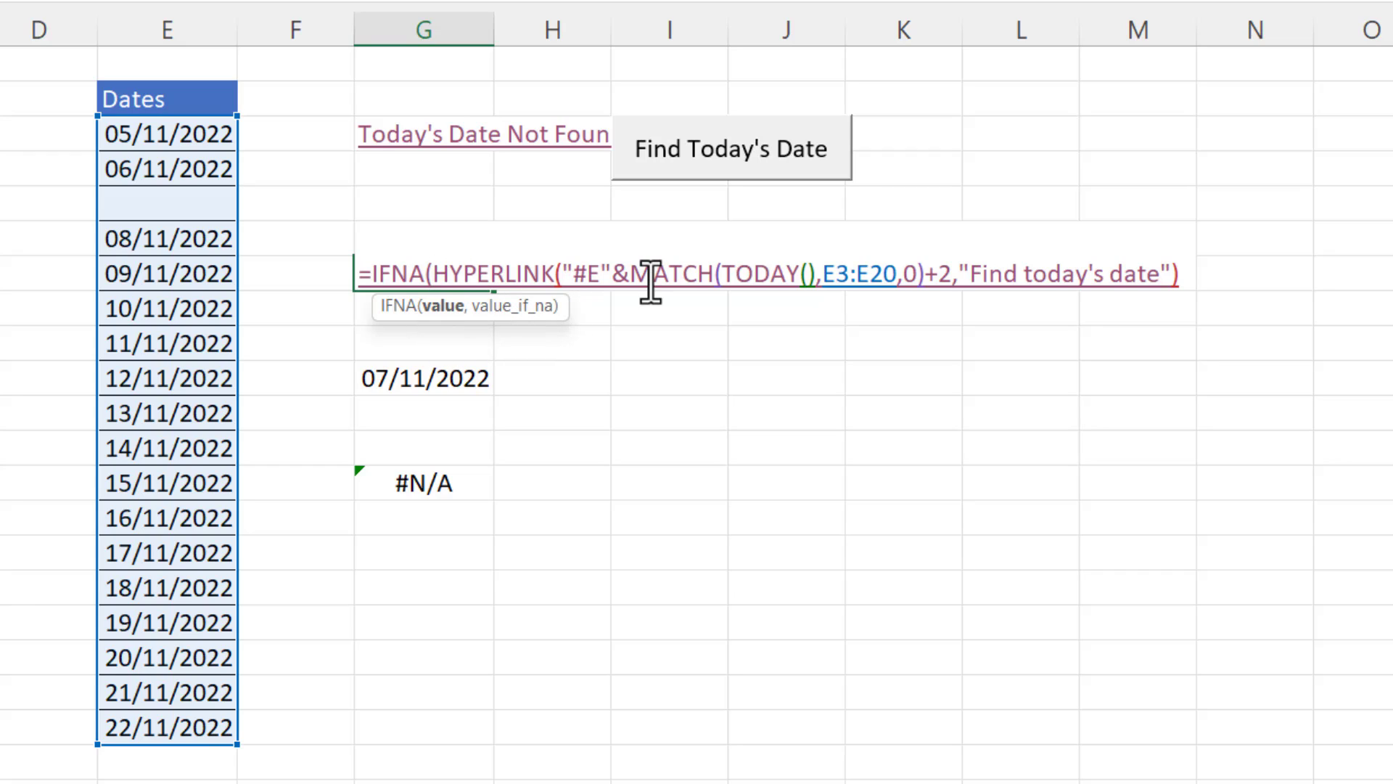
pyautogui.click(1183, 274)
pyautogui.write(',')
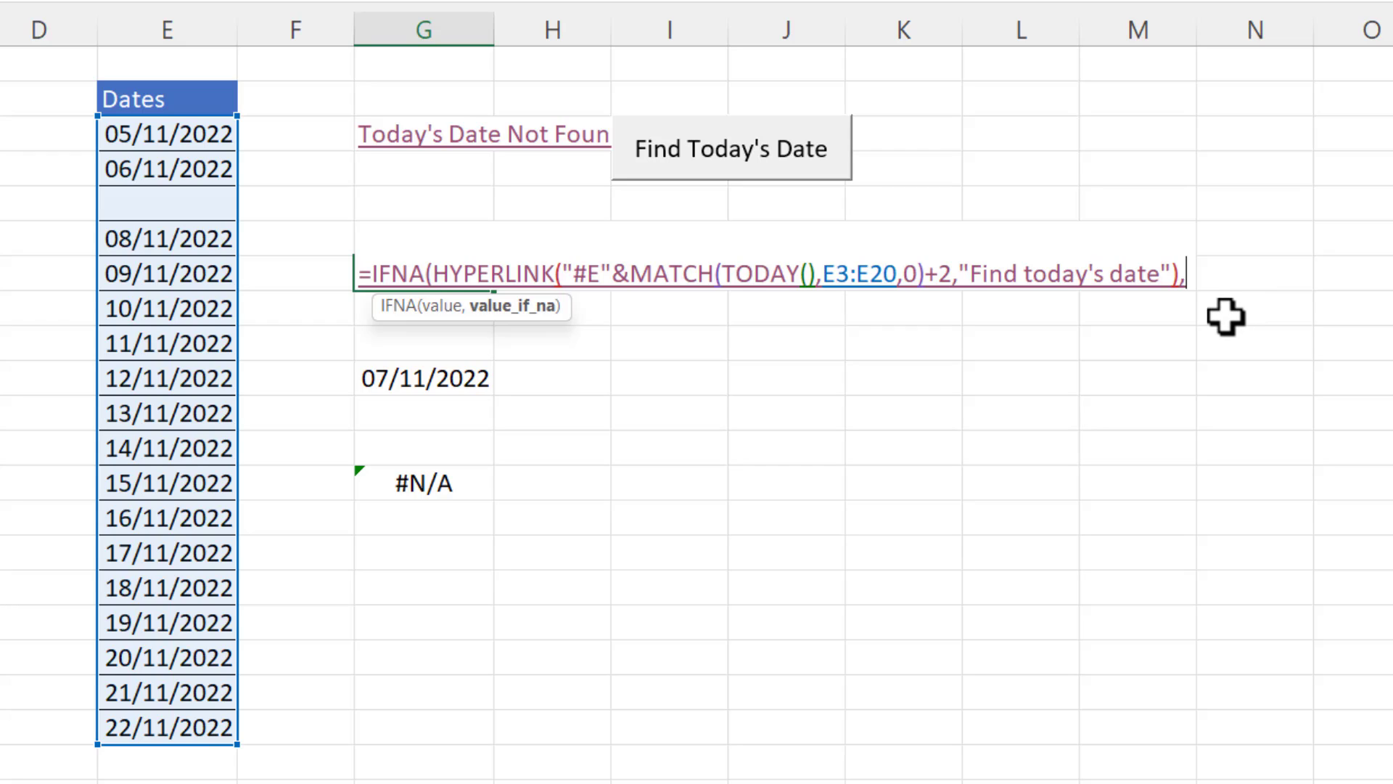
pyautogui.write('"')
pyautogui.write('Today')
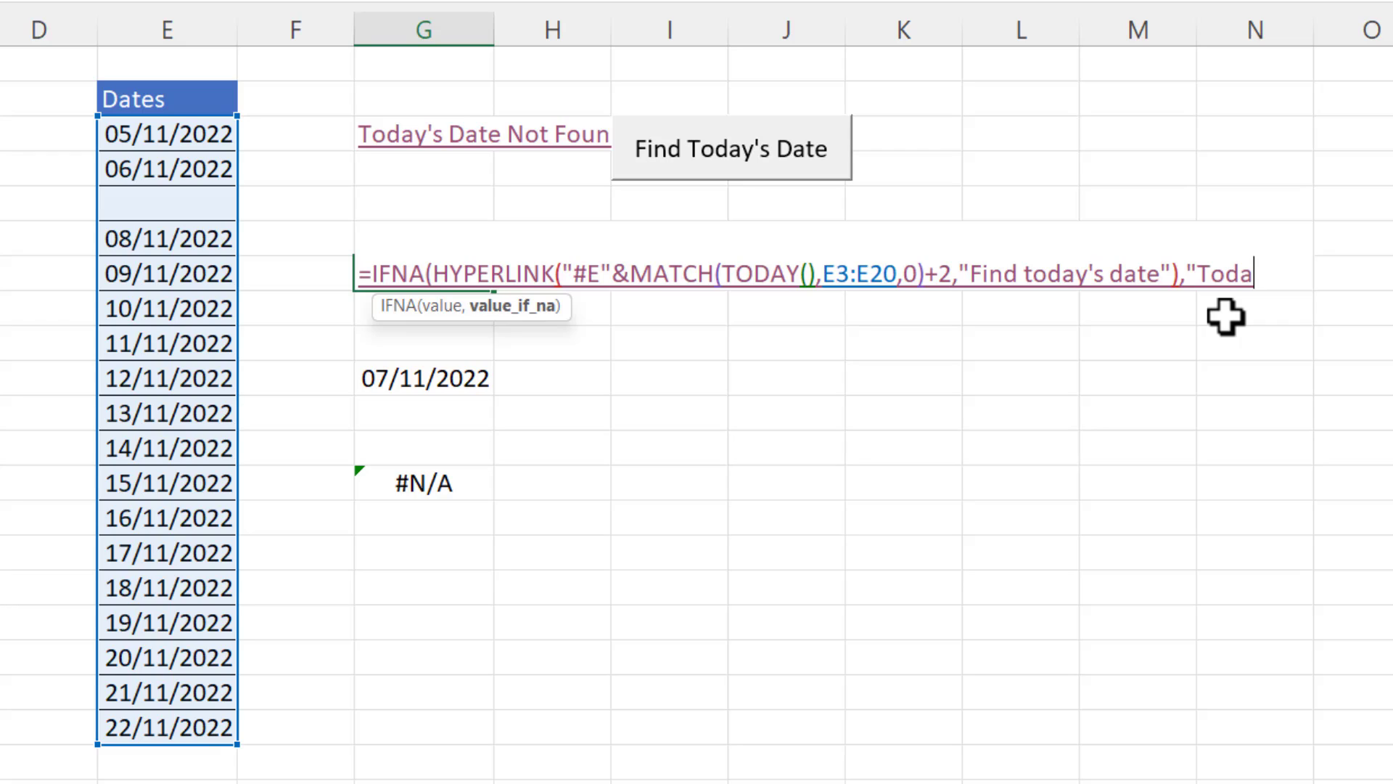
pyautogui.write("'s Date")
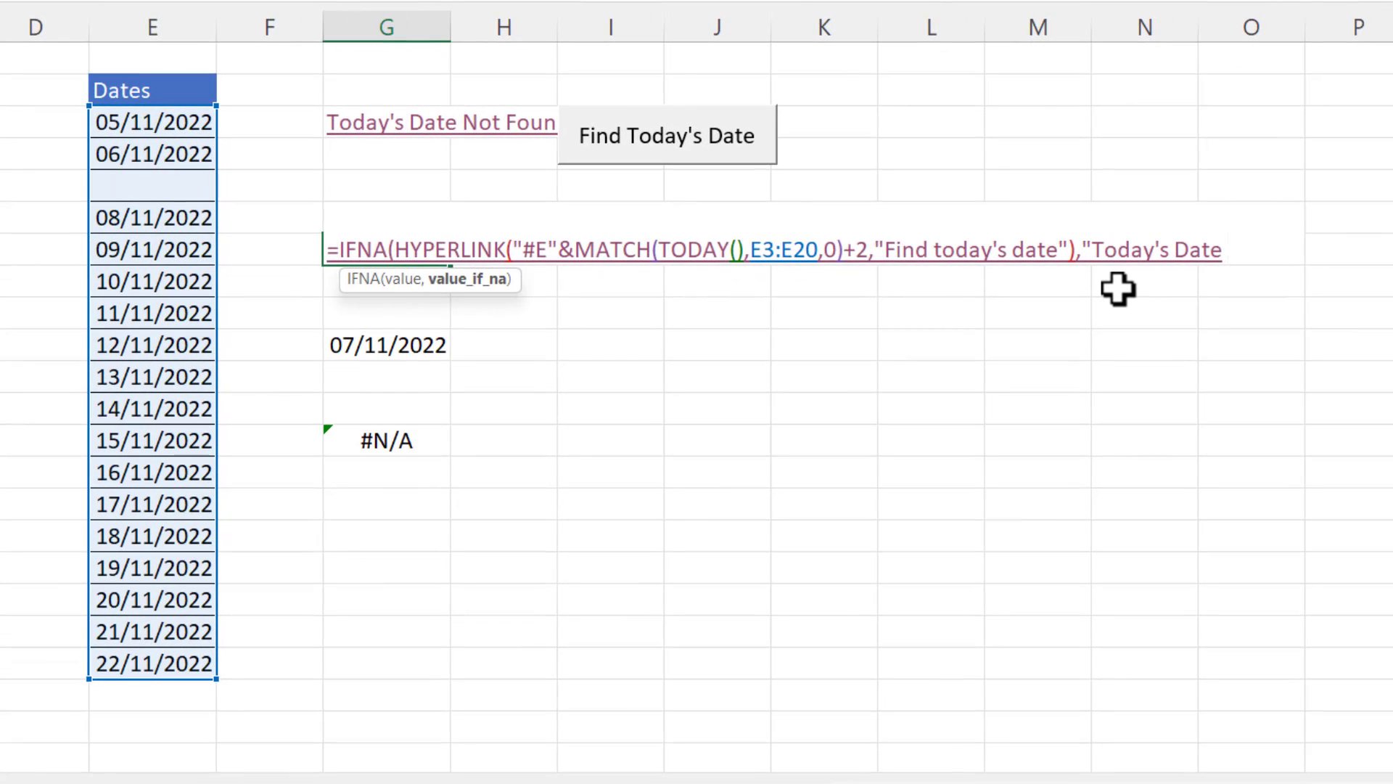
pyautogui.write(' Not Fo')
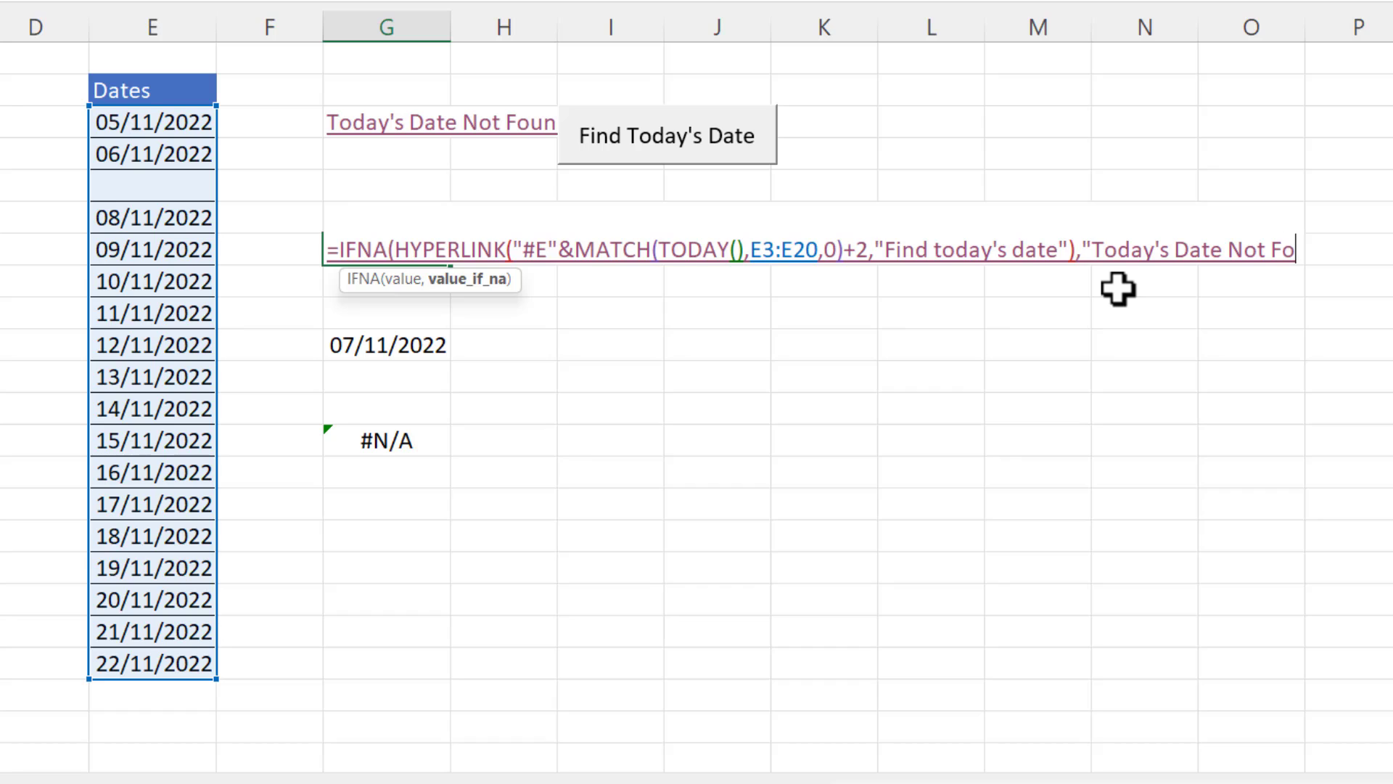
pyautogui.write('und")')
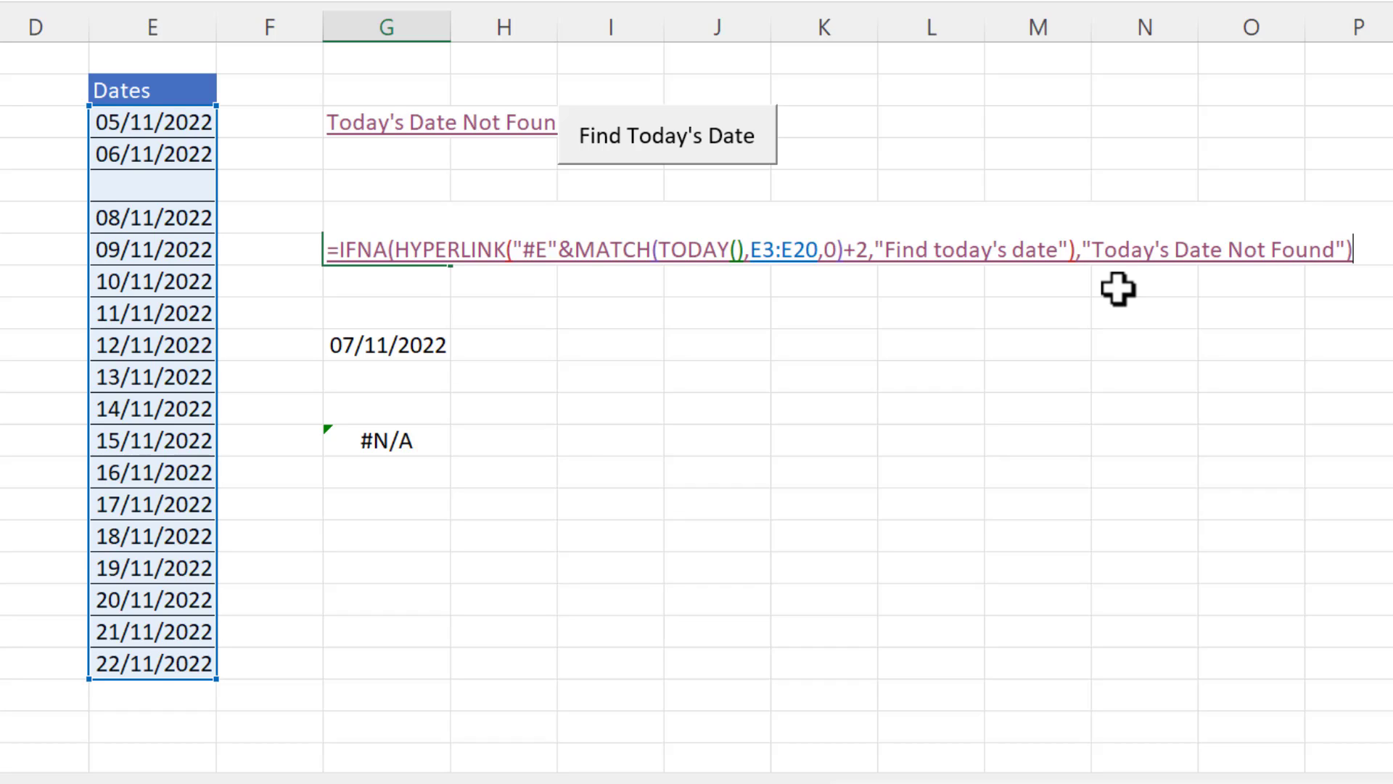
pyautogui.press('Return')
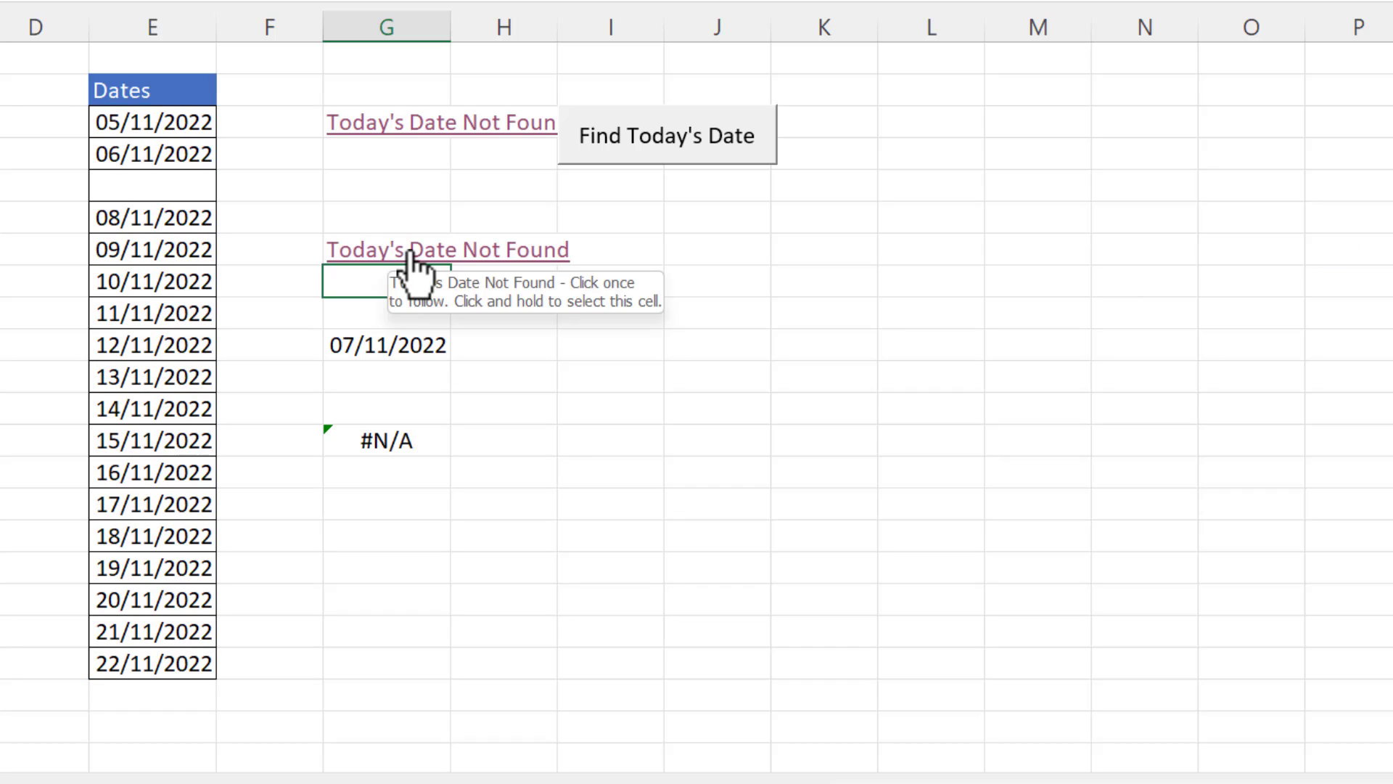
# Test the Not Found link, dismiss its error, and retype 07/11/2022 into E5.
pyautogui.click(411, 252)
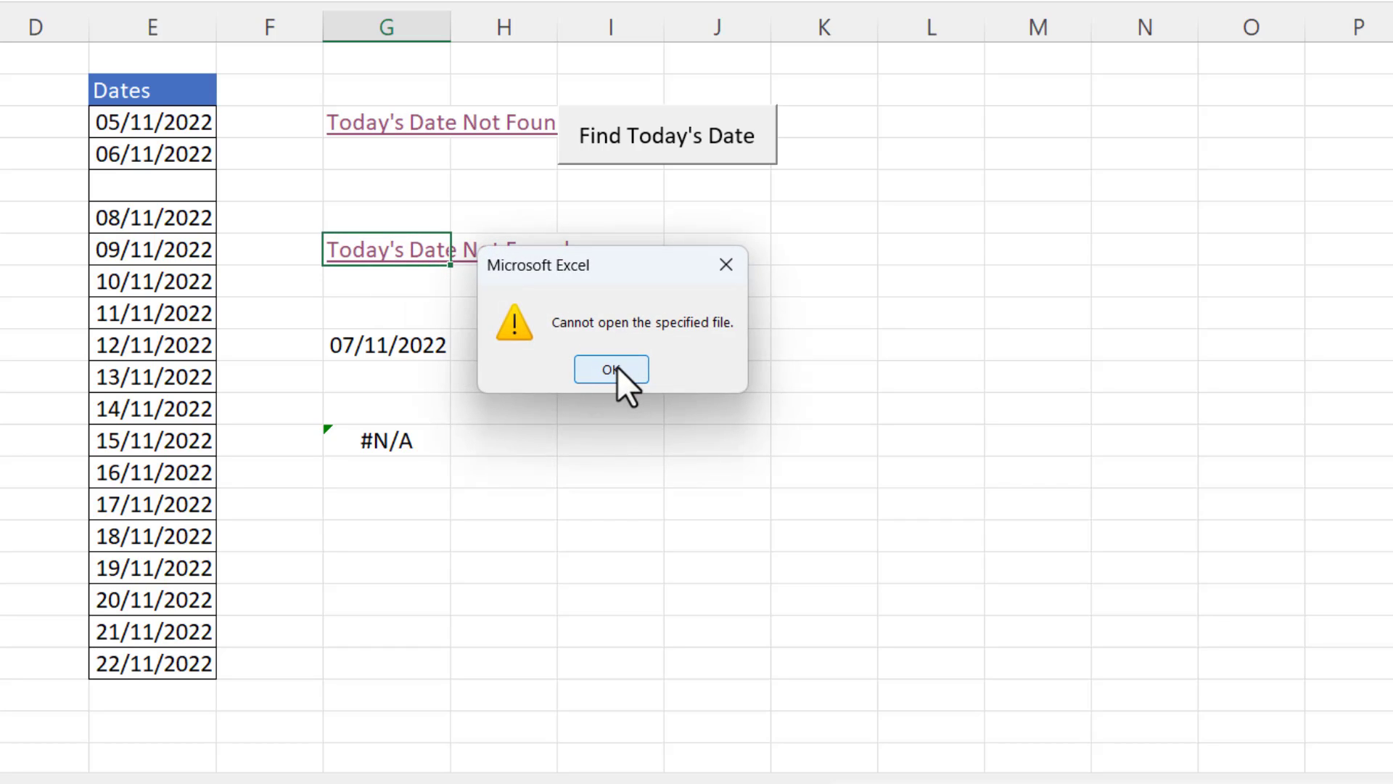
pyautogui.click(613, 369)
pyautogui.click(147, 183)
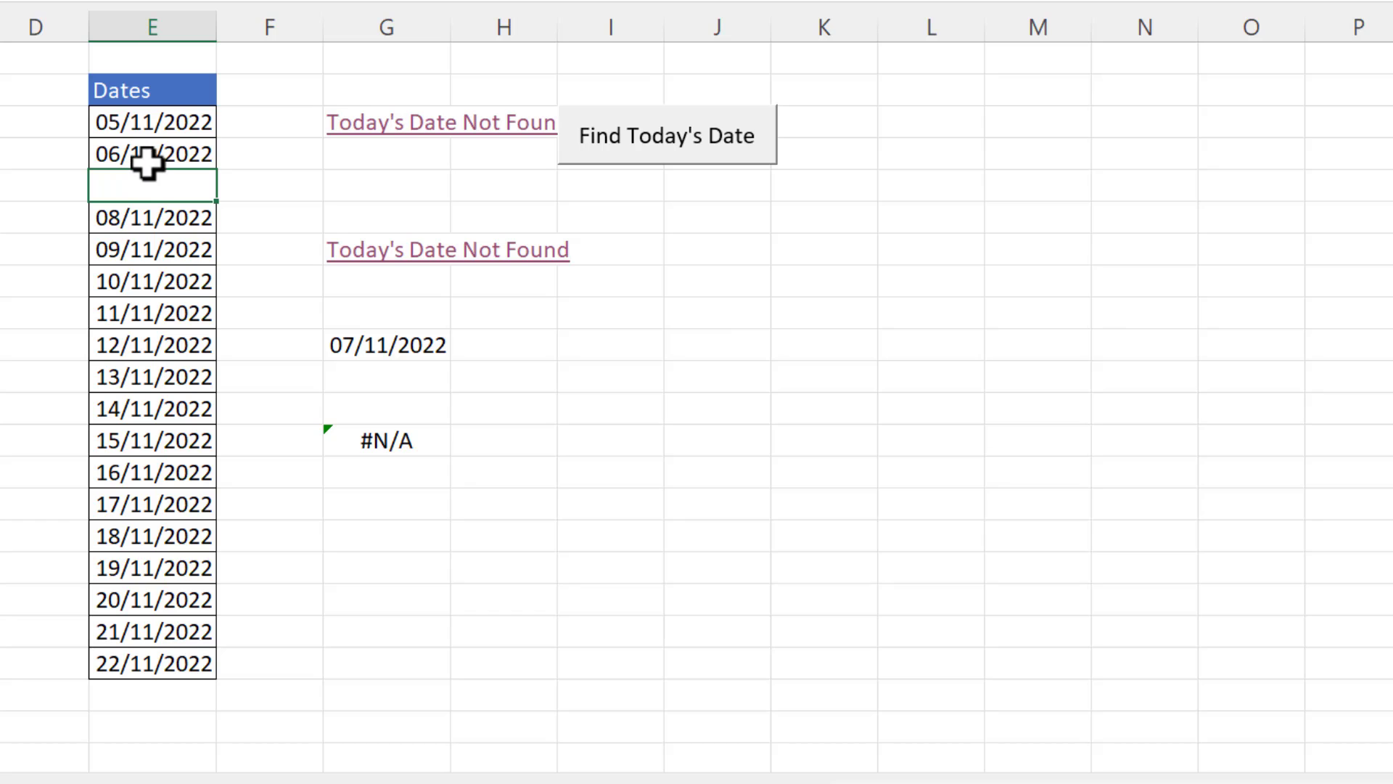
pyautogui.write('07/11/2022')
pyautogui.press('Return')
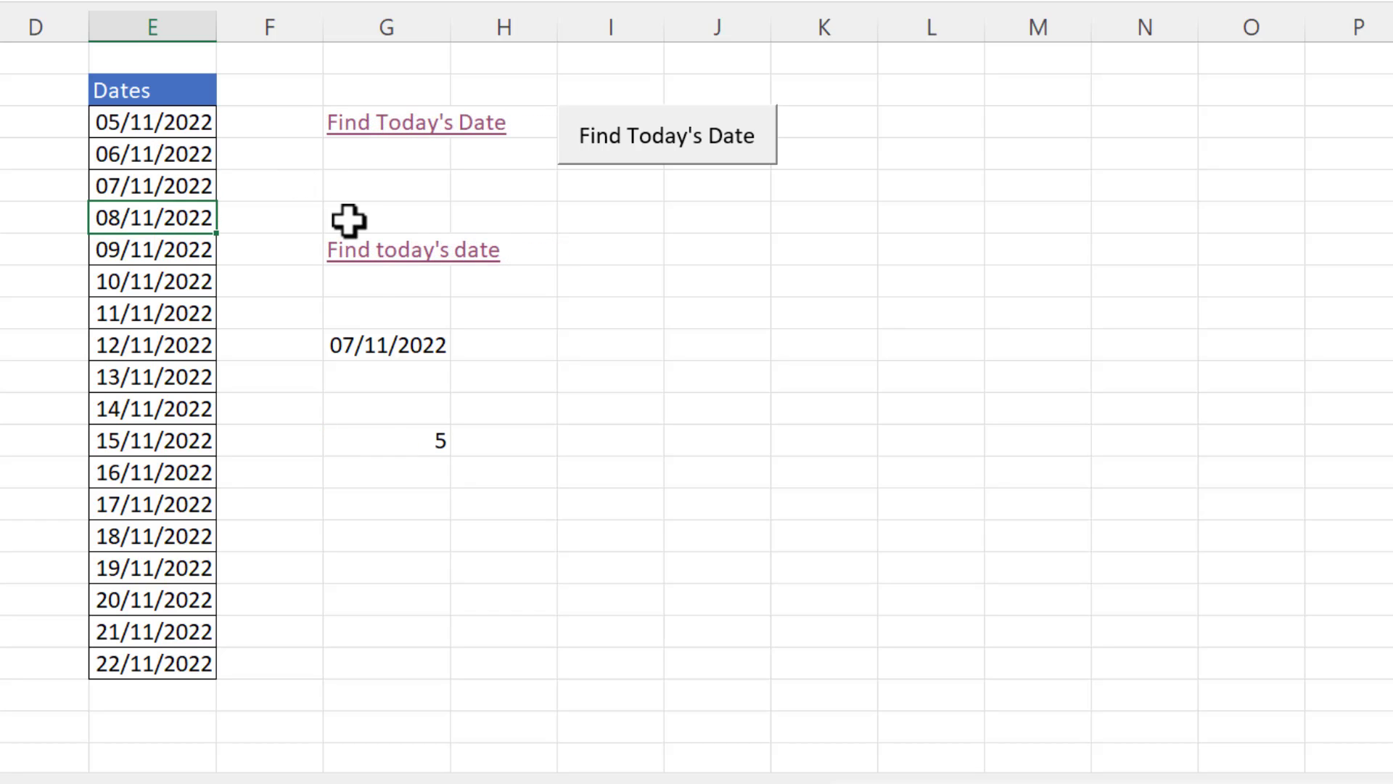
pyautogui.press('Up')
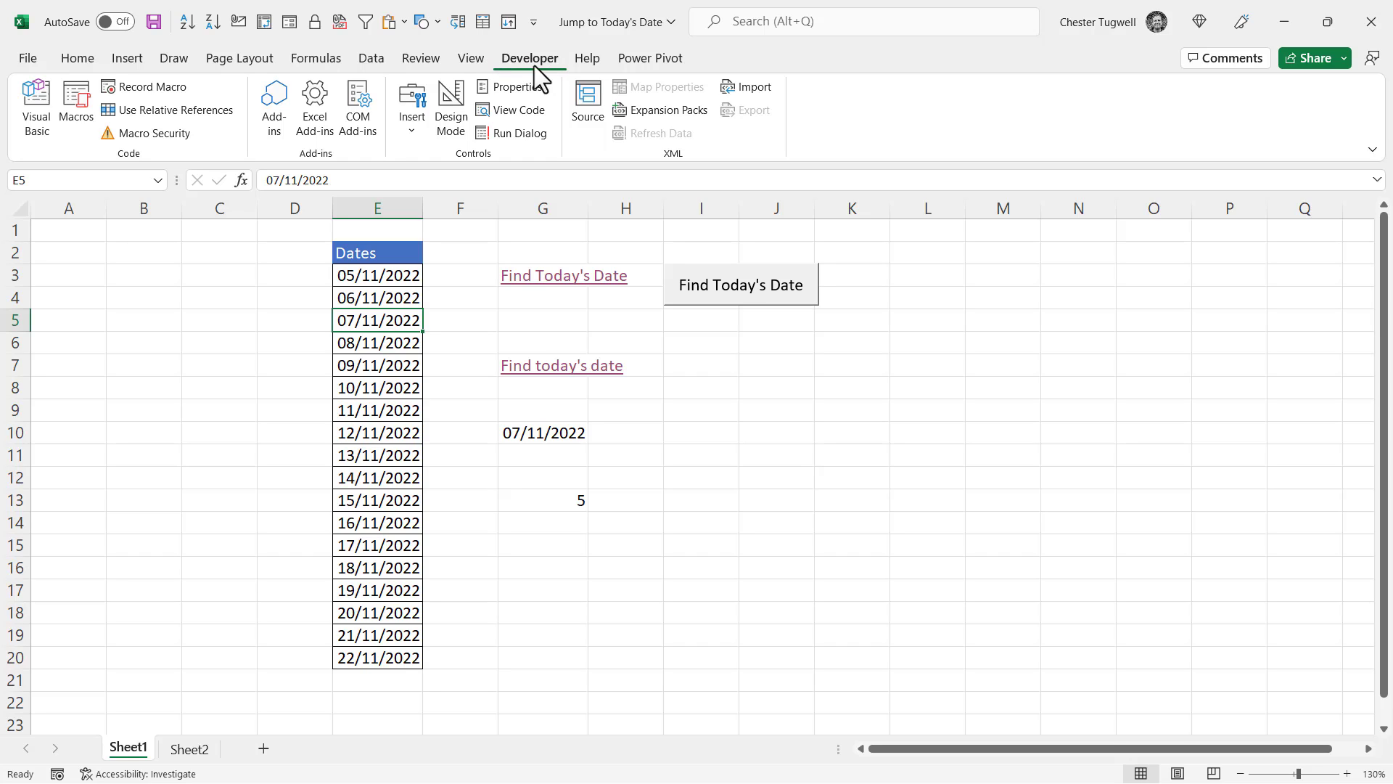
# Enable the Developer tab through the ribbon customisation options.
pyautogui.click(471, 60)
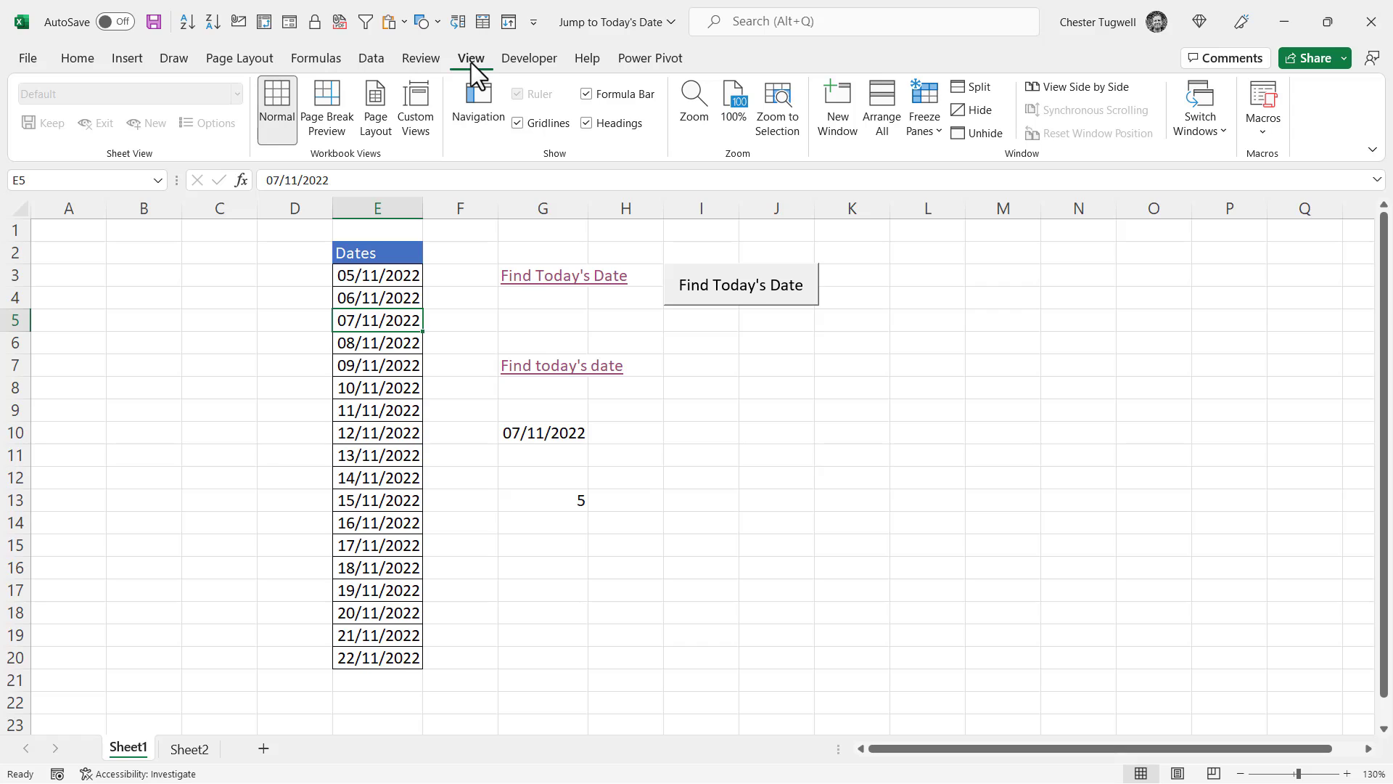
pyautogui.rightClick(471, 62)
pyautogui.click(511, 100)
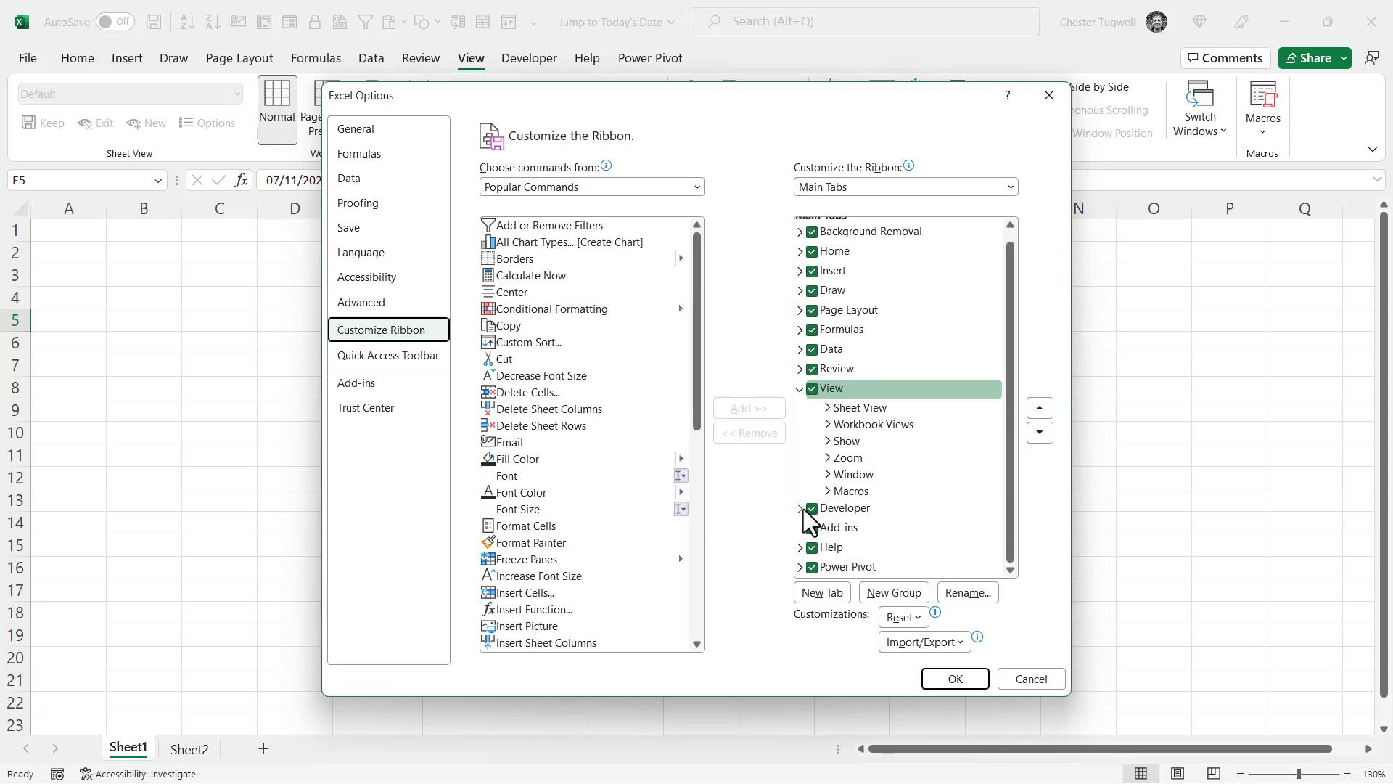
pyautogui.click(957, 680)
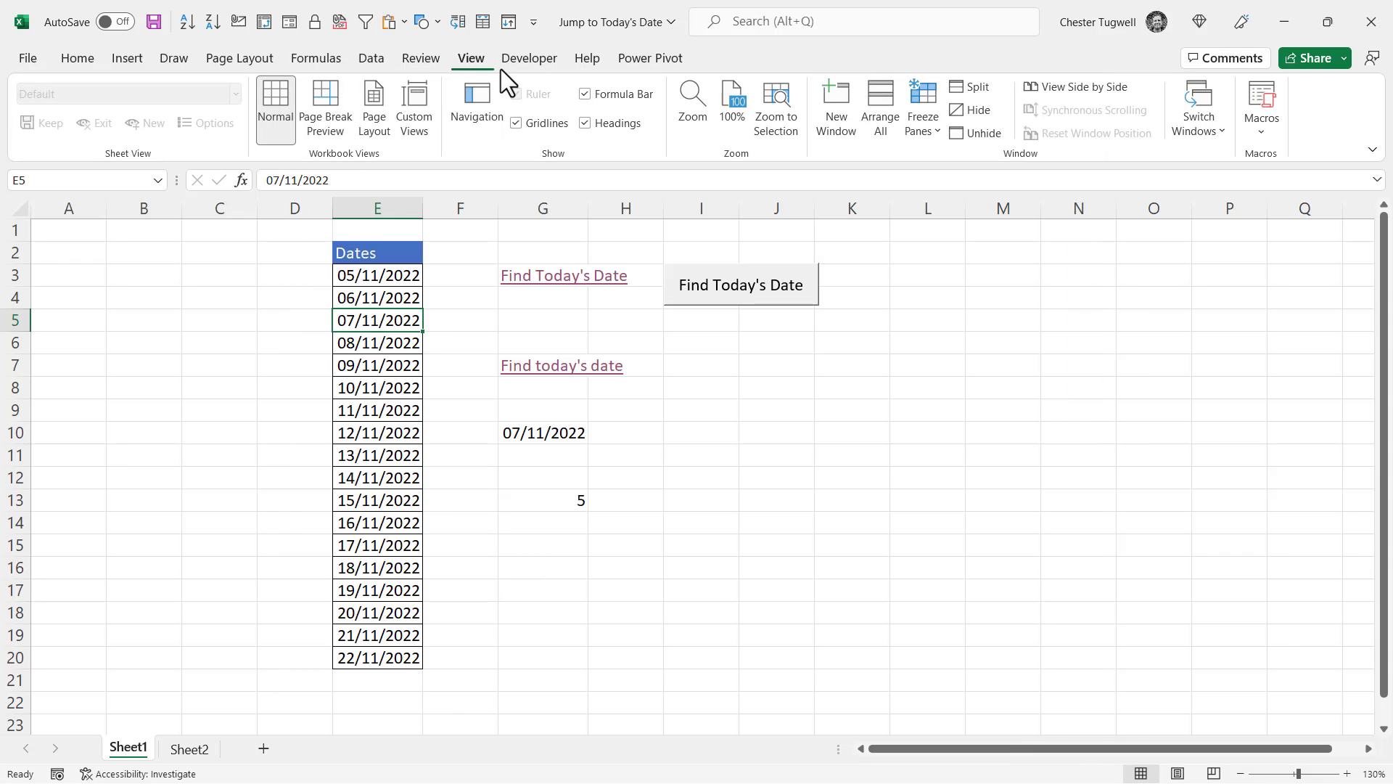
# Launch the Visual Basic editor from the Developer tab and reposition its window.
pyautogui.click(534, 62)
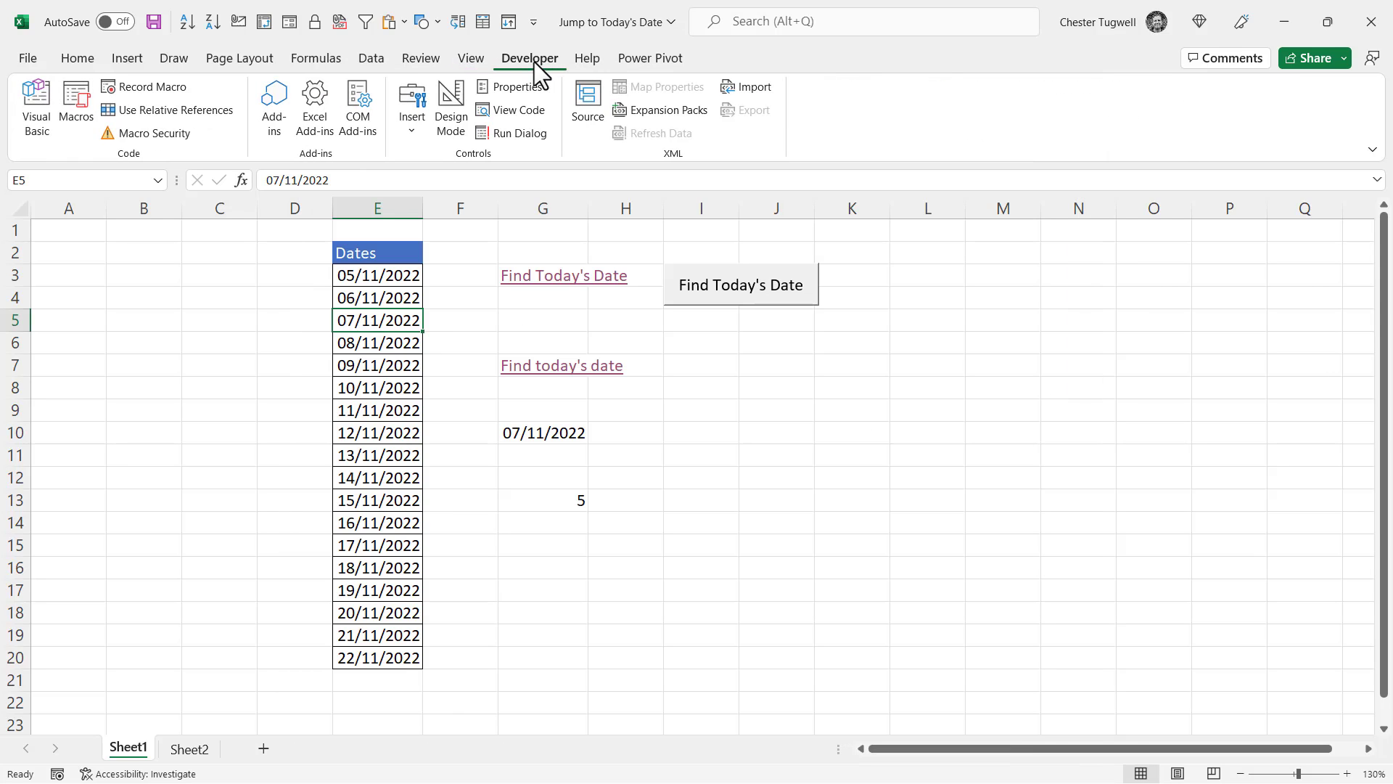
pyautogui.click(33, 124)
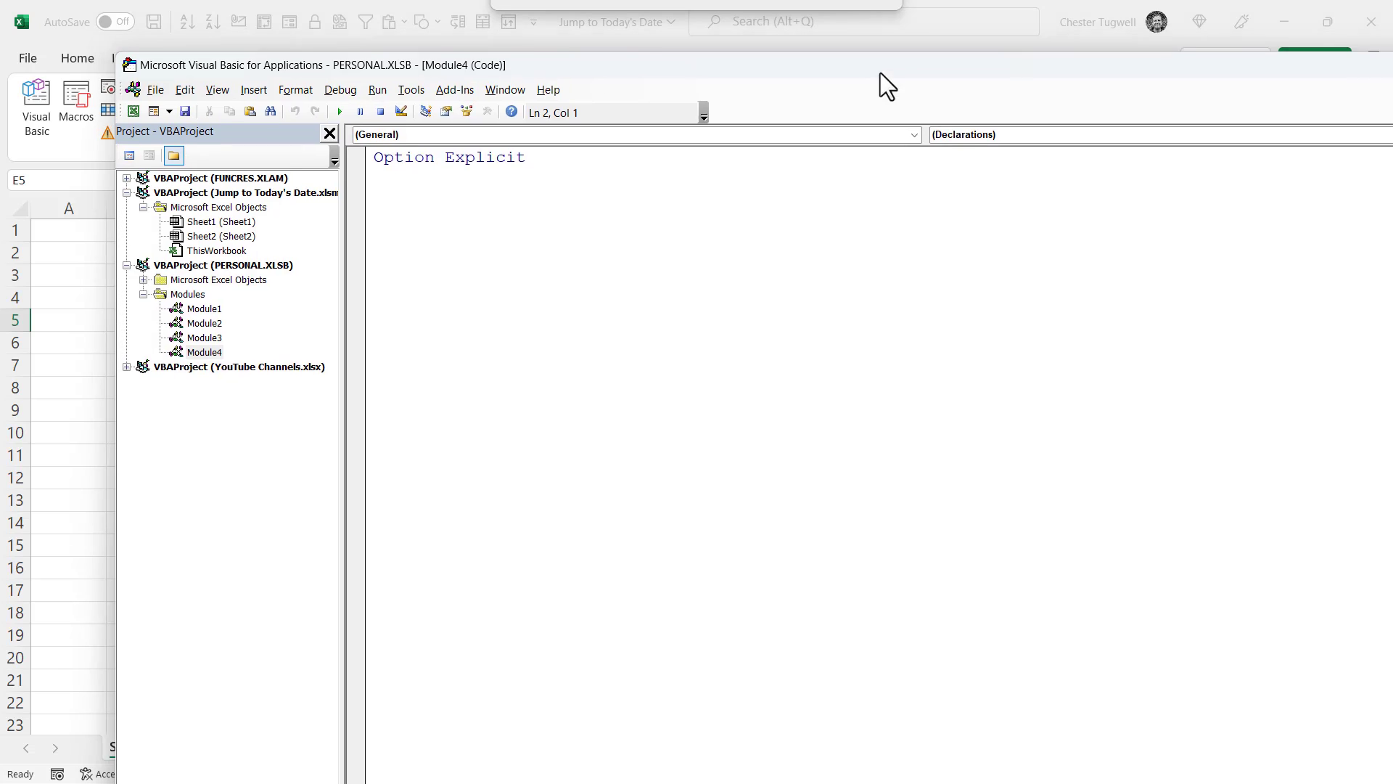
pyautogui.moveTo(881, 72); pyautogui.dragTo(935, 107)
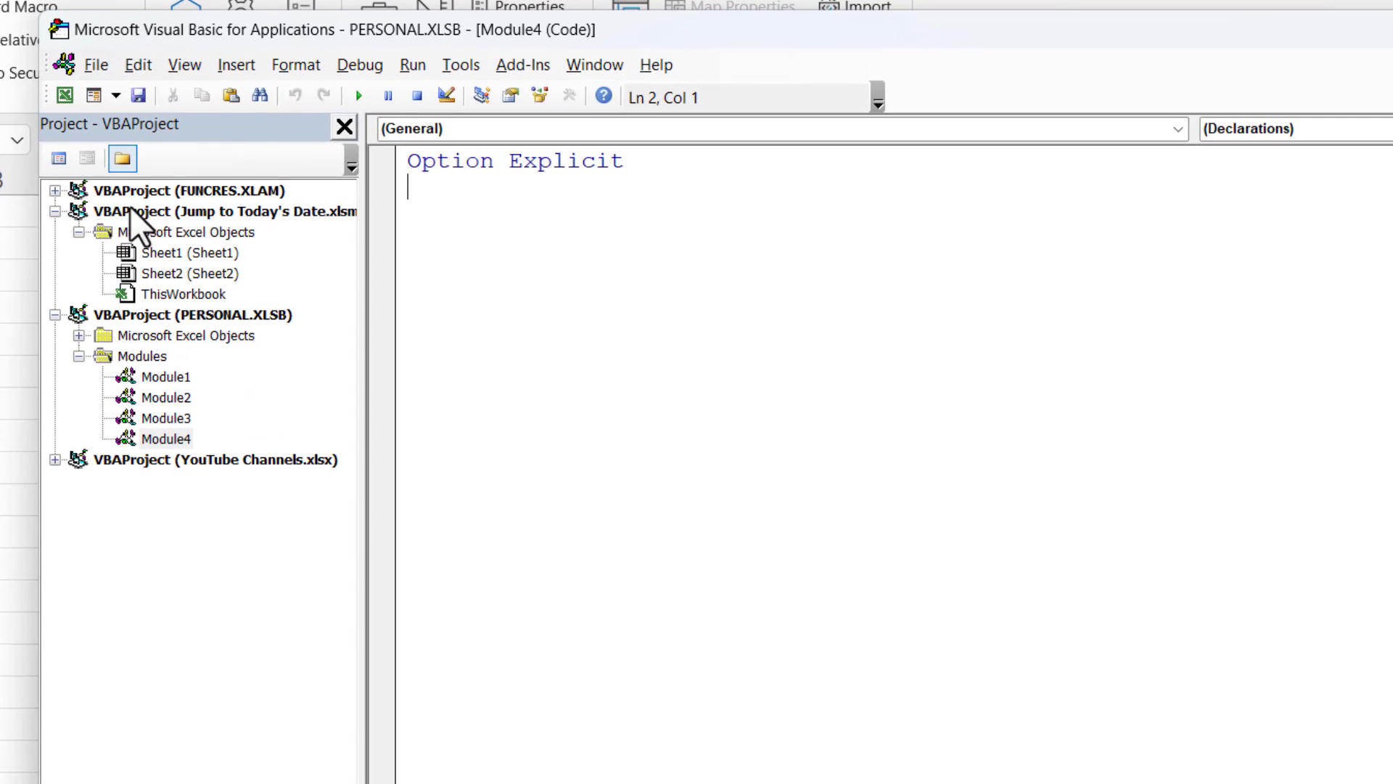
# Insert a module into Jump to Today's Date.xlsm and place the cursor in Module1.
pyautogui.click(129, 209)
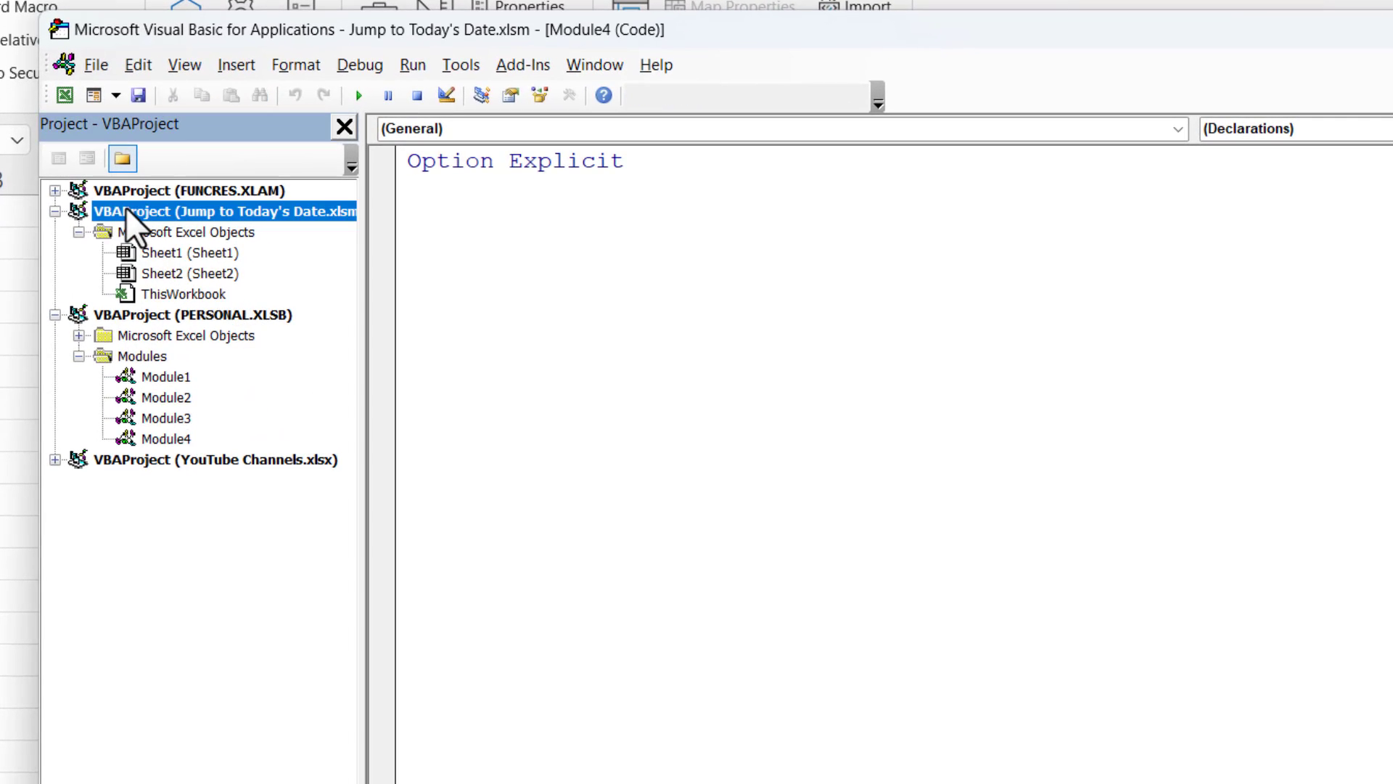
pyautogui.click(234, 64)
pyautogui.click(255, 147)
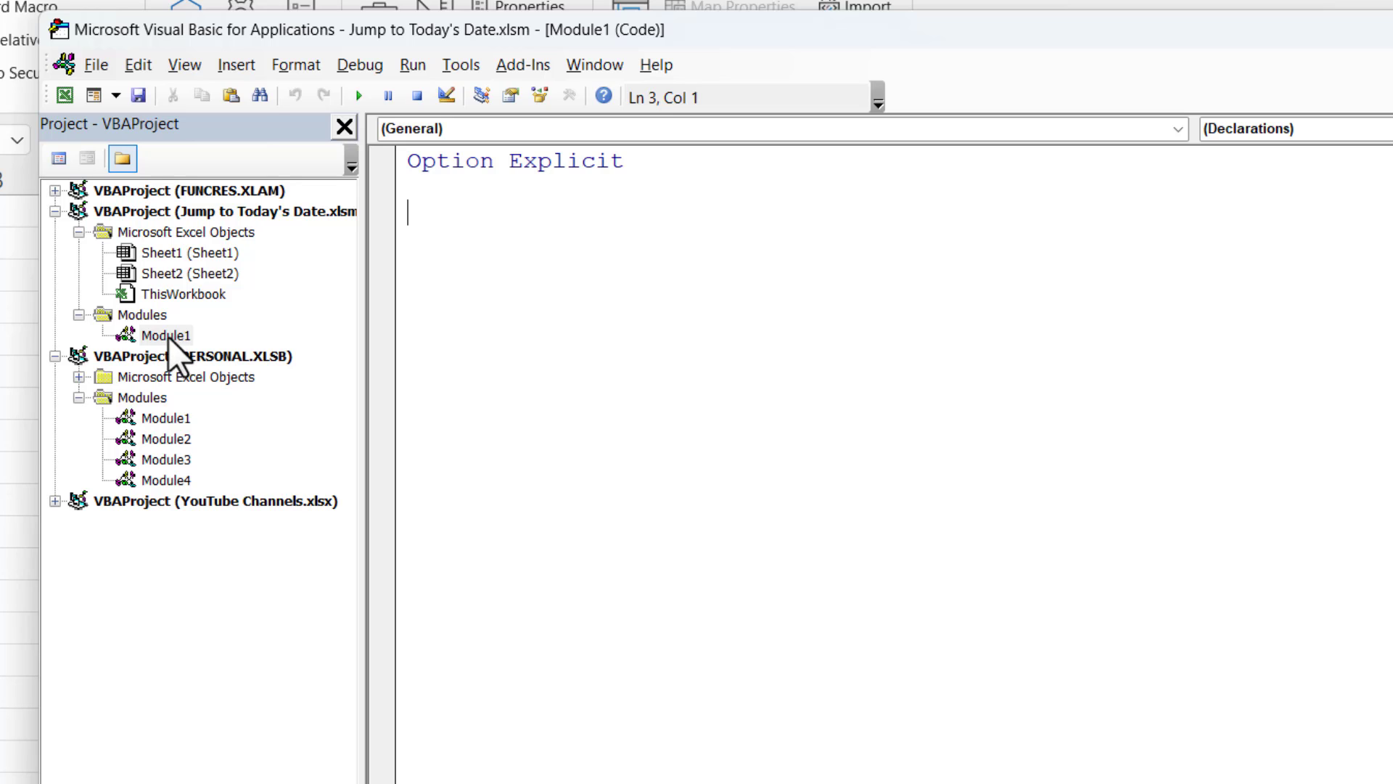
pyautogui.click(169, 337)
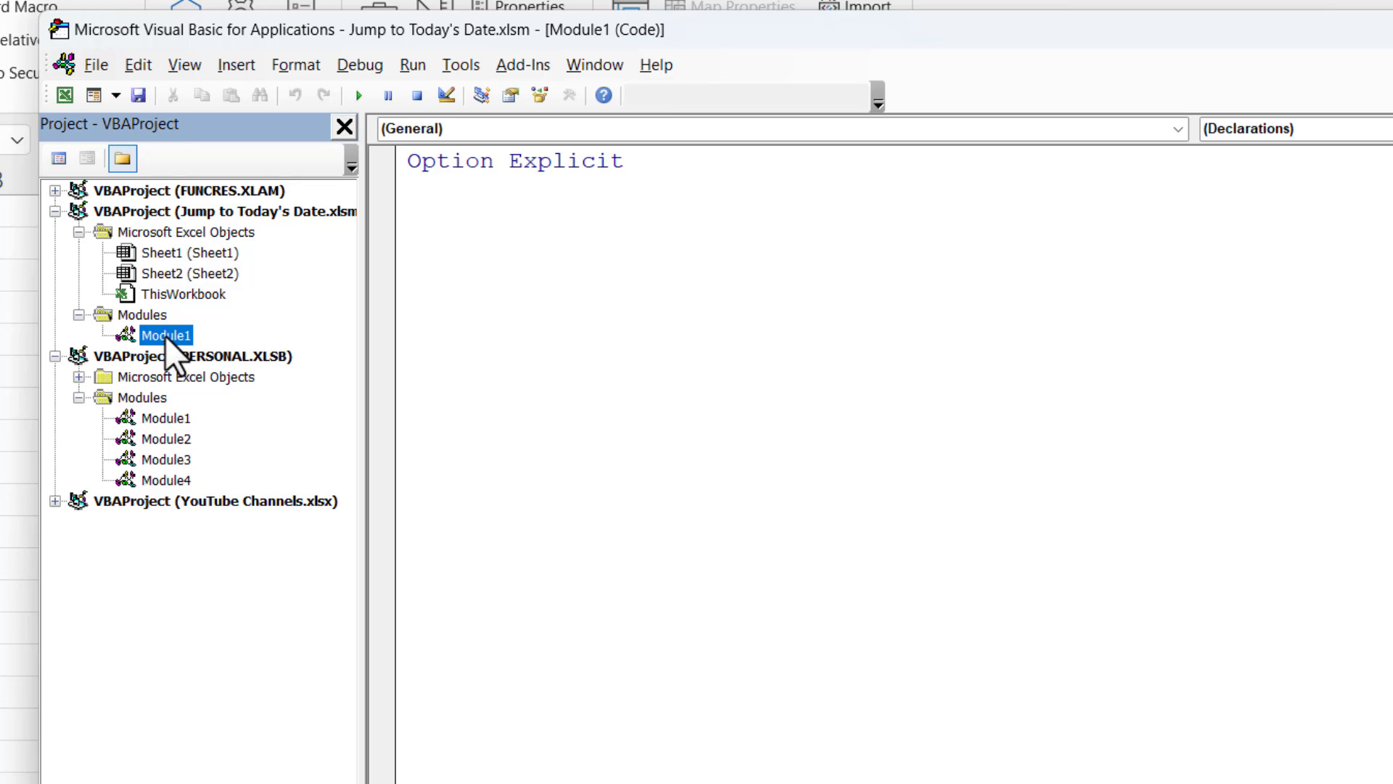
pyautogui.click(429, 211)
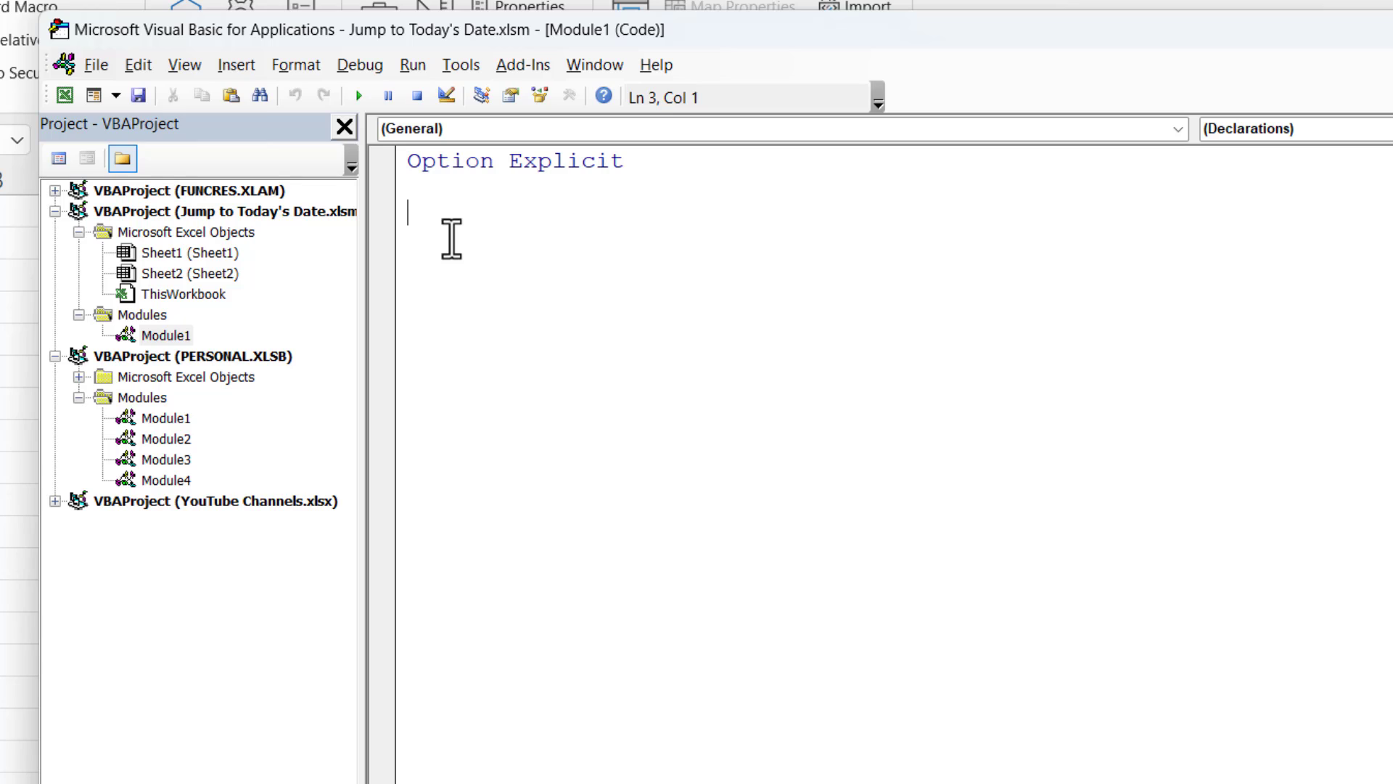
# Paste the Select_Today macro into Module1 and highlight the parts of Cells.Find(Date).Select.
pyautogui.write('Sub Select_Today() On Error GoTo ErrorHandler     Cells.Find(Date).Select Exit Sub ErrorHandler: MsgBox "Today\'s date was not found" End Sub')
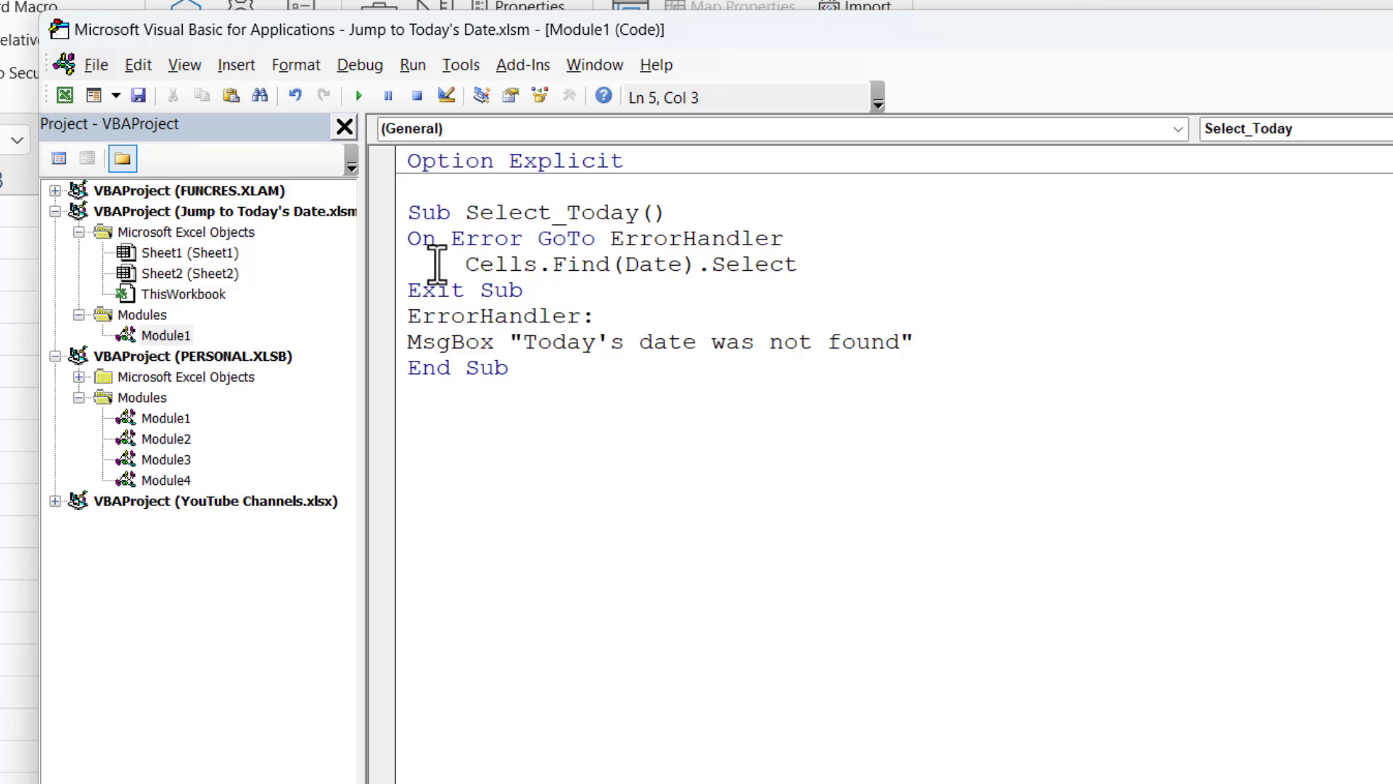
pyautogui.moveTo(463, 266); pyautogui.dragTo(818, 264)
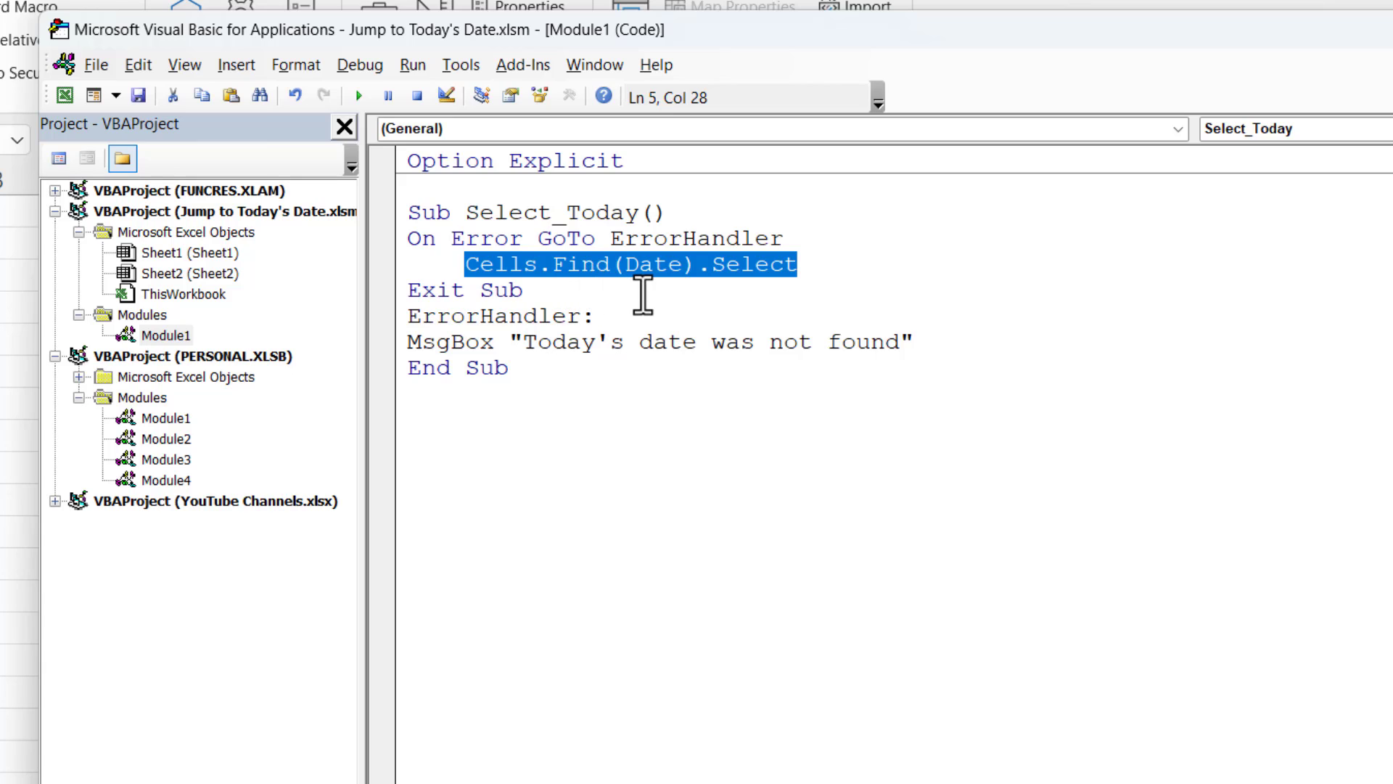
pyautogui.moveTo(626, 269); pyautogui.dragTo(685, 270)
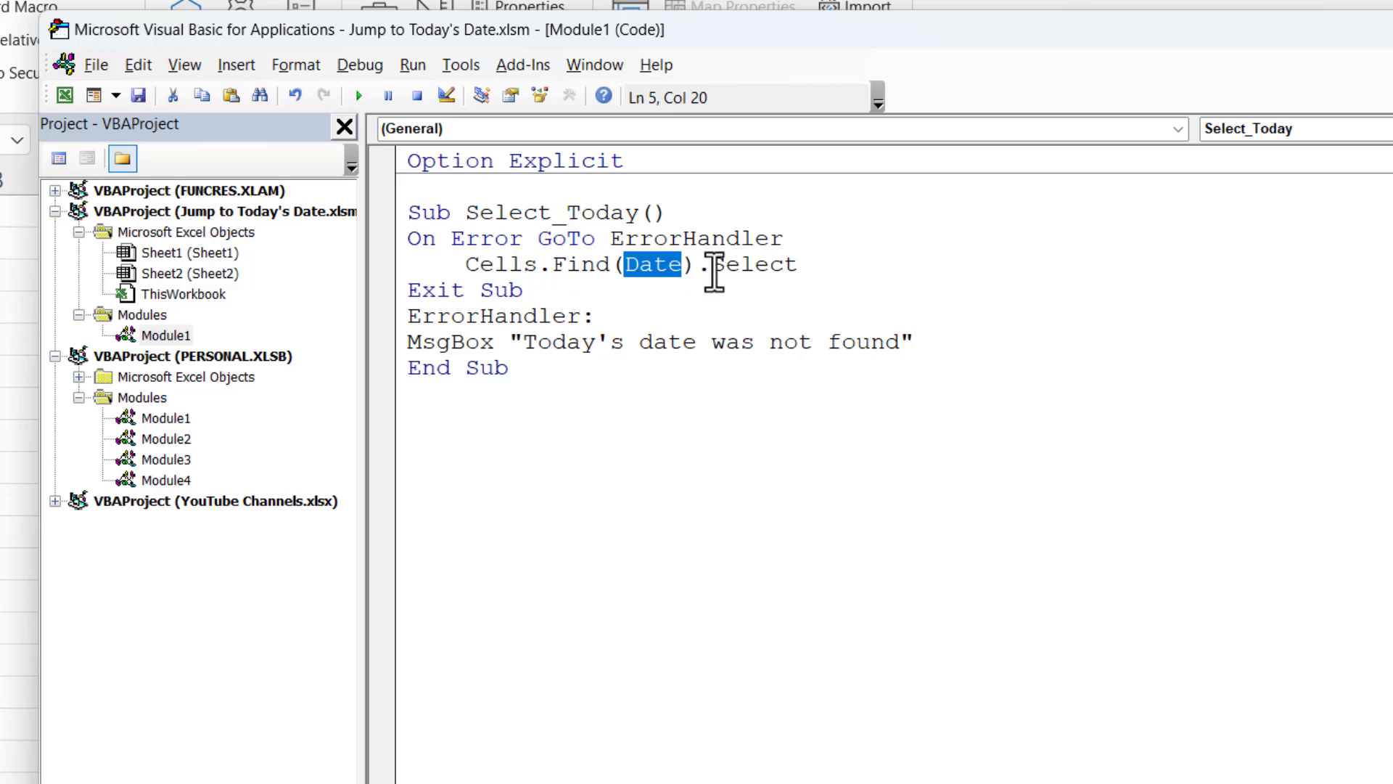
pyautogui.moveTo(712, 264); pyautogui.dragTo(858, 267)
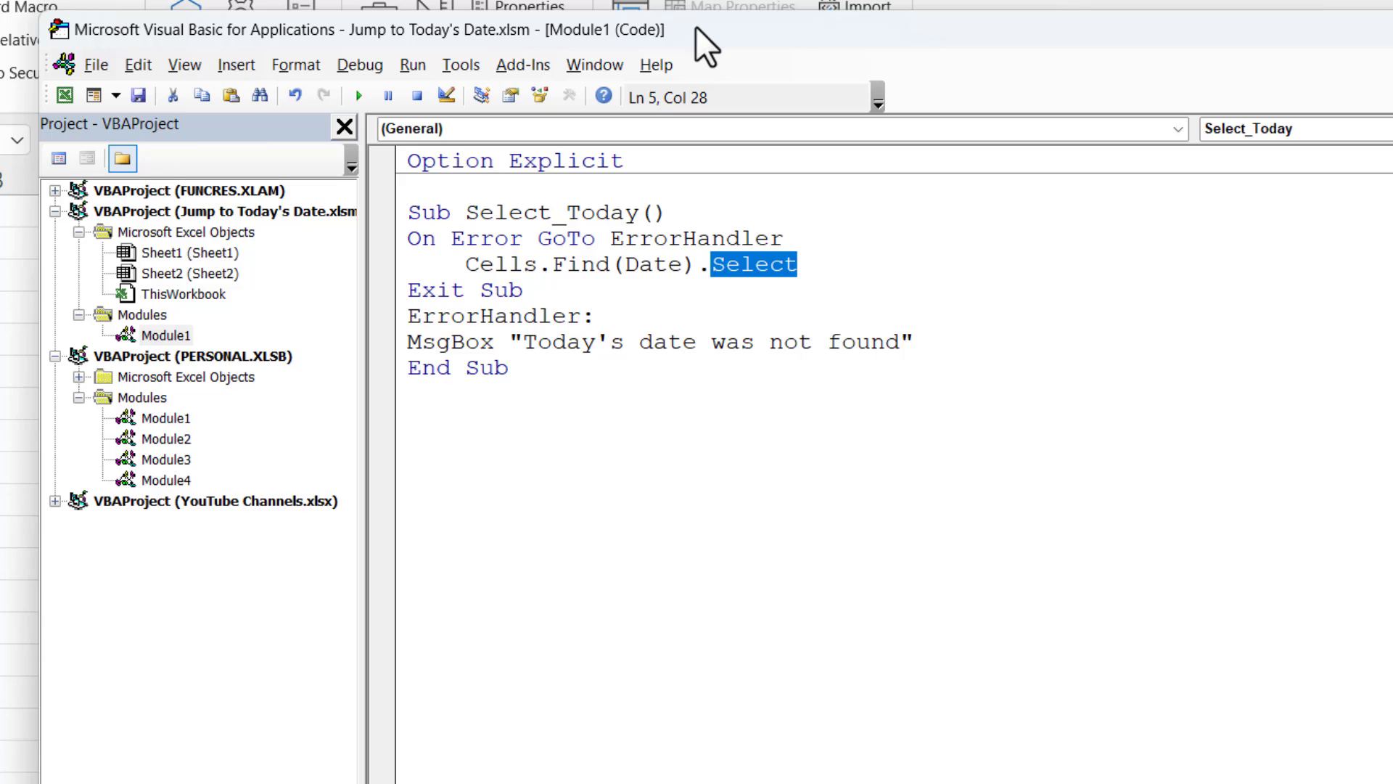
# Run Select_Today from an empty cell to confirm it jumps to 07/11/2022.
pyautogui.moveTo(695, 29); pyautogui.dragTo(1248, 80)
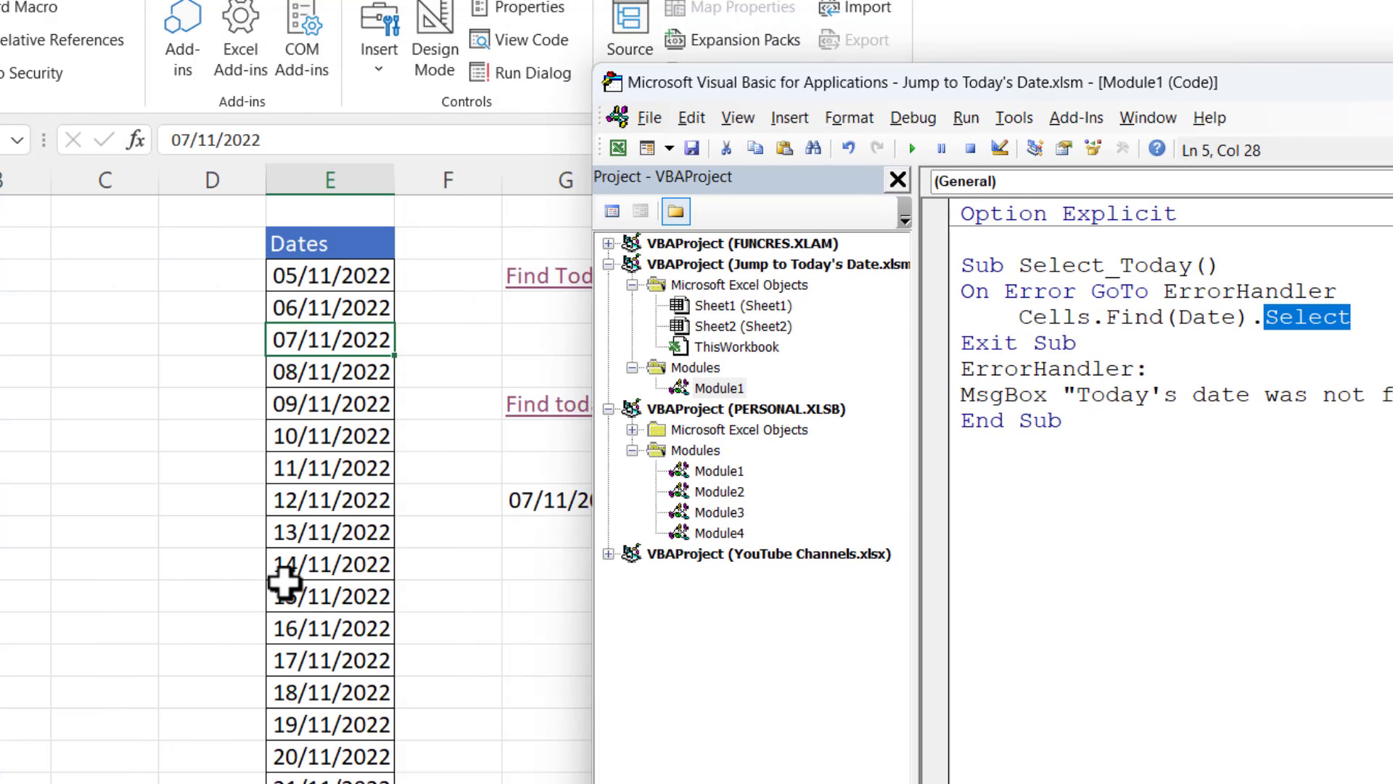
pyautogui.click(542, 651)
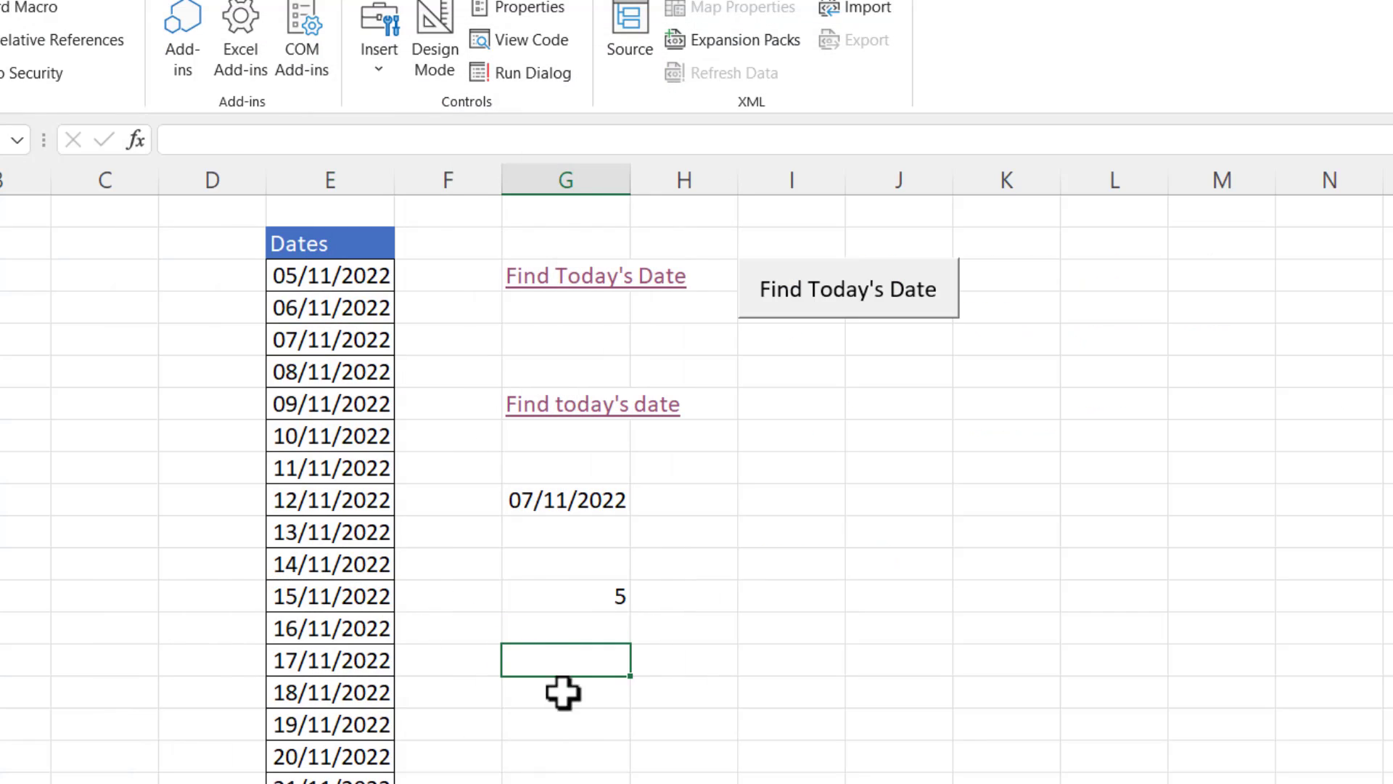
pyautogui.hotkey('alt', 'F11')
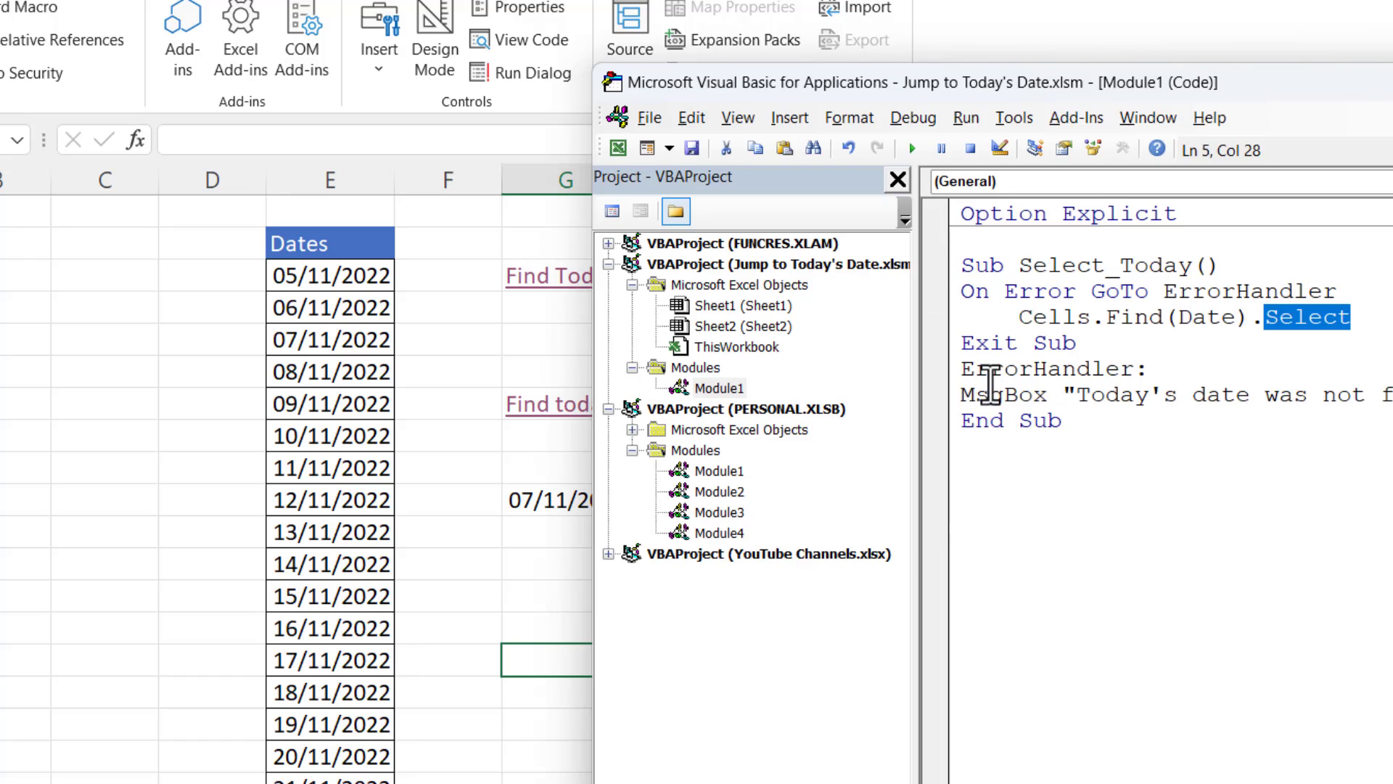
pyautogui.click(909, 148)
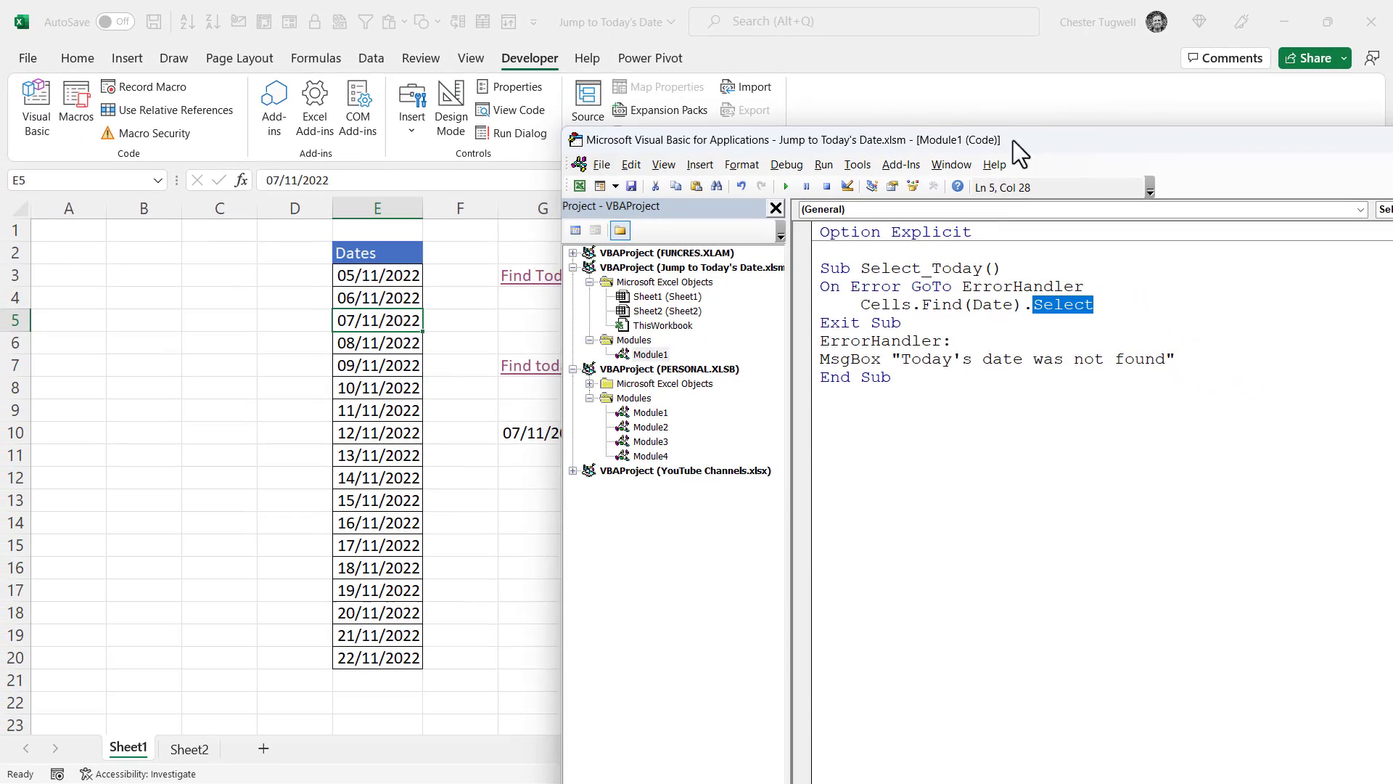
# Reposition the Visual Basic editor window further to the left beside the sheet.
pyautogui.moveTo(1263, 91); pyautogui.dragTo(606, 86)
pyautogui.moveTo(552, 139); pyautogui.dragTo(500, 137)
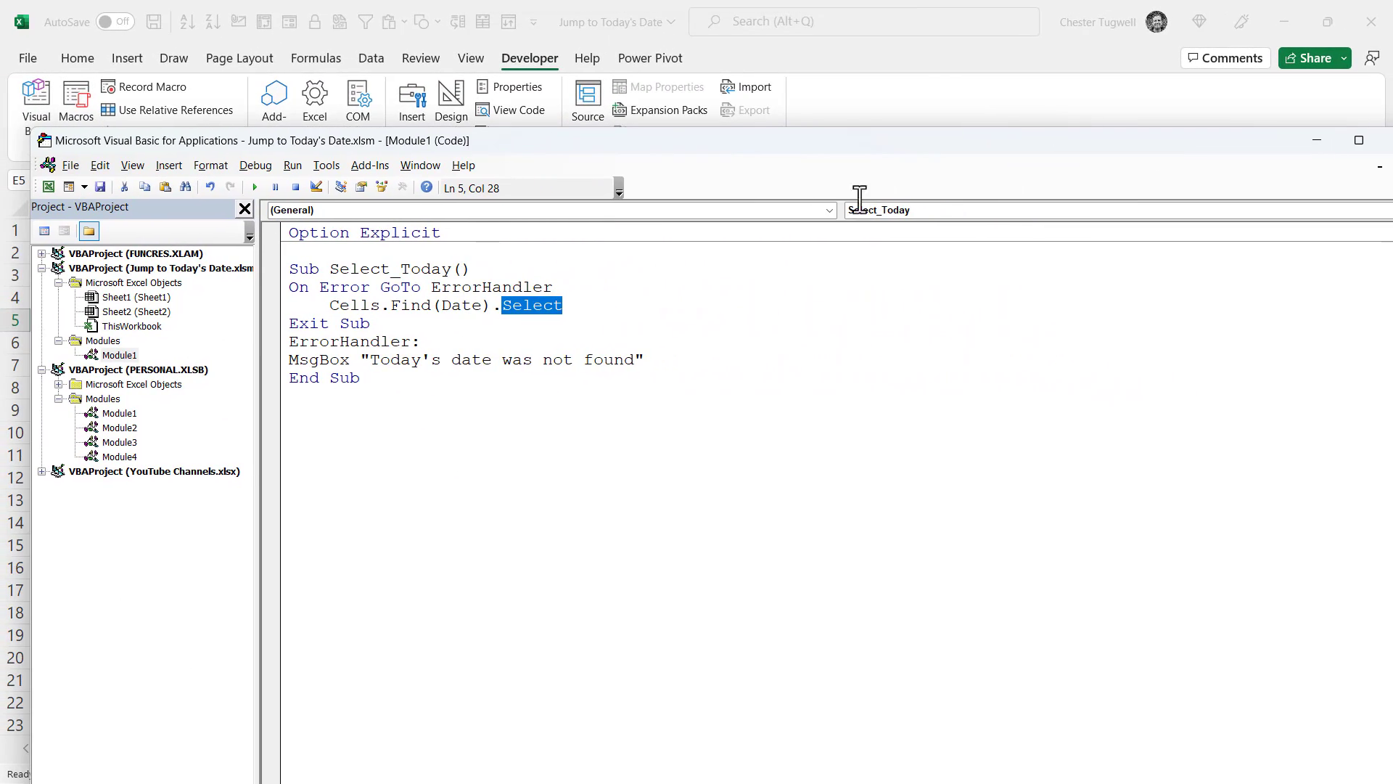
pyautogui.moveTo(1034, 152); pyautogui.dragTo(997, 152)
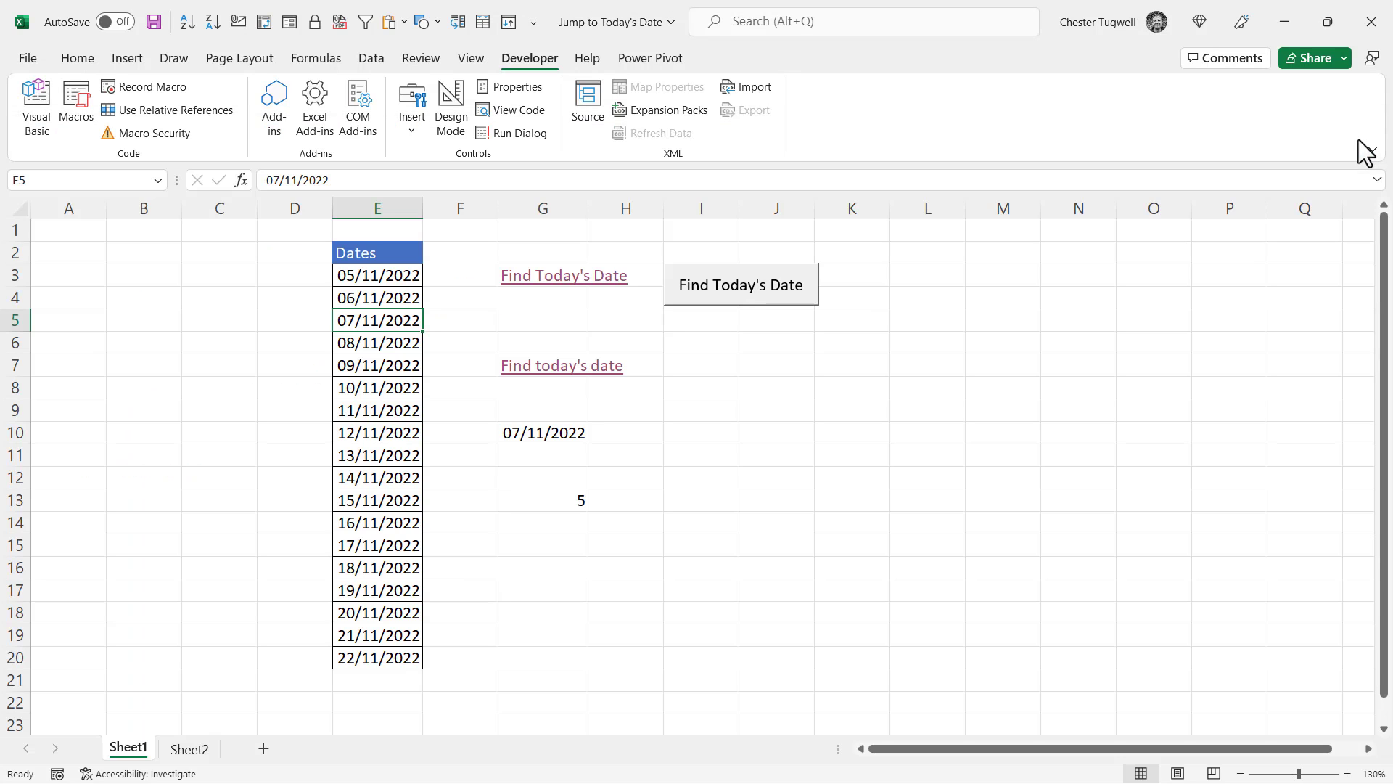
# Draw a Form Control button over I6 to J8 and assign it the Select_Today macro.
pyautogui.click(1364, 140)
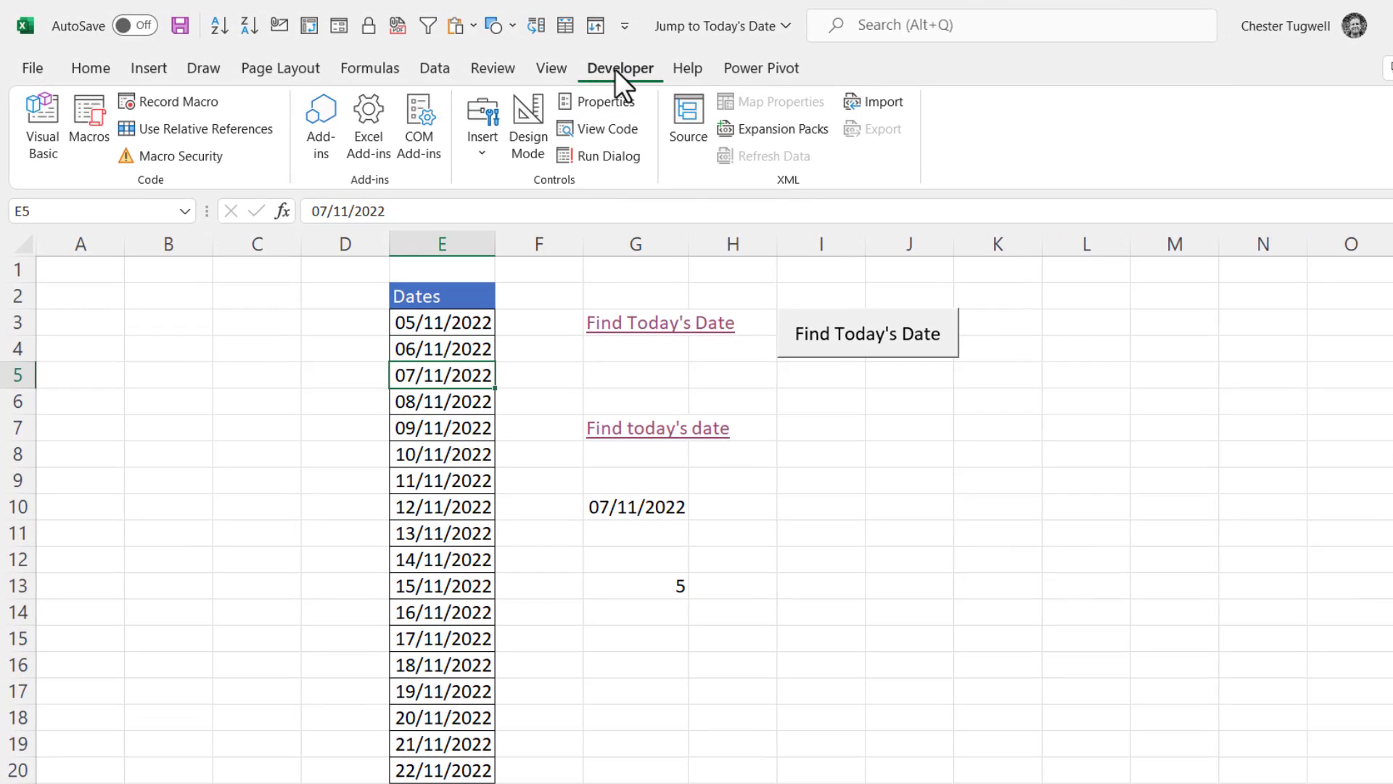
pyautogui.click(480, 151)
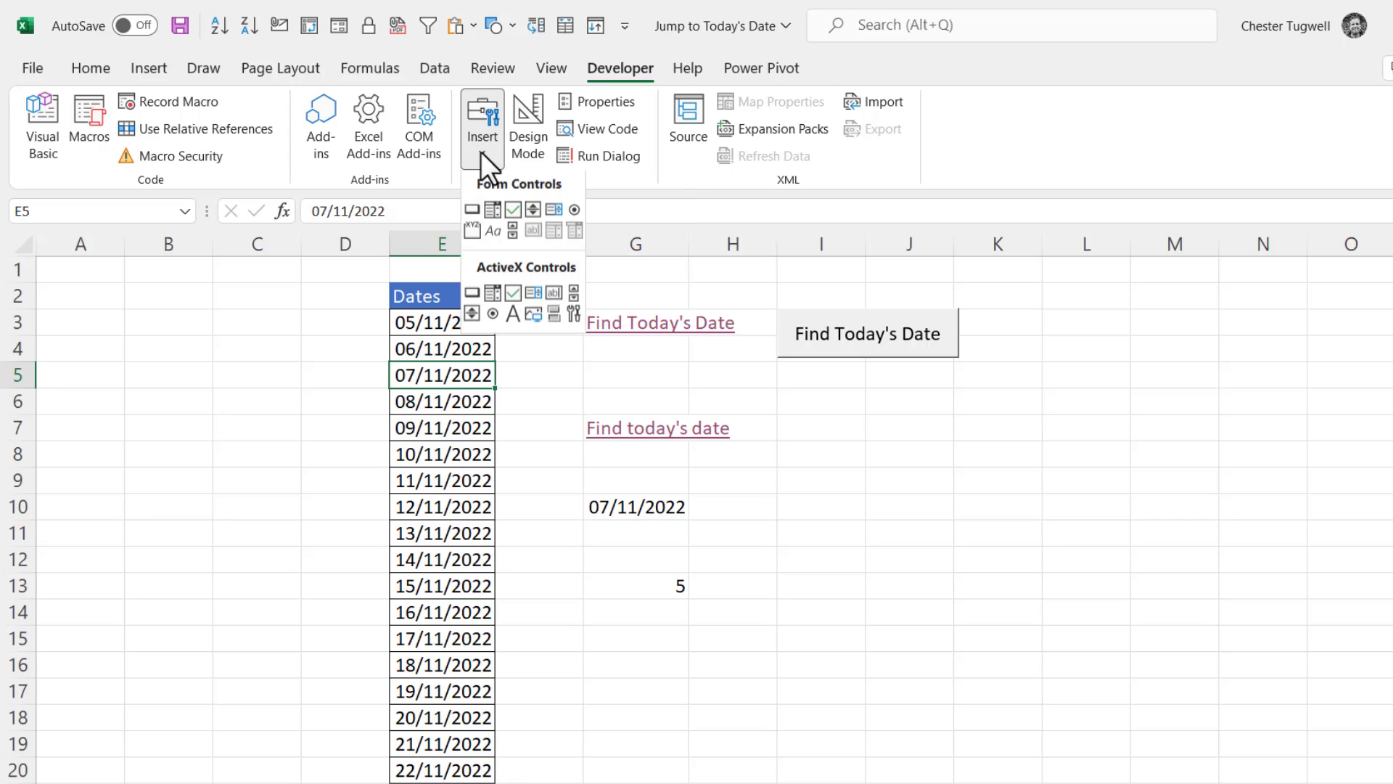
pyautogui.click(473, 213)
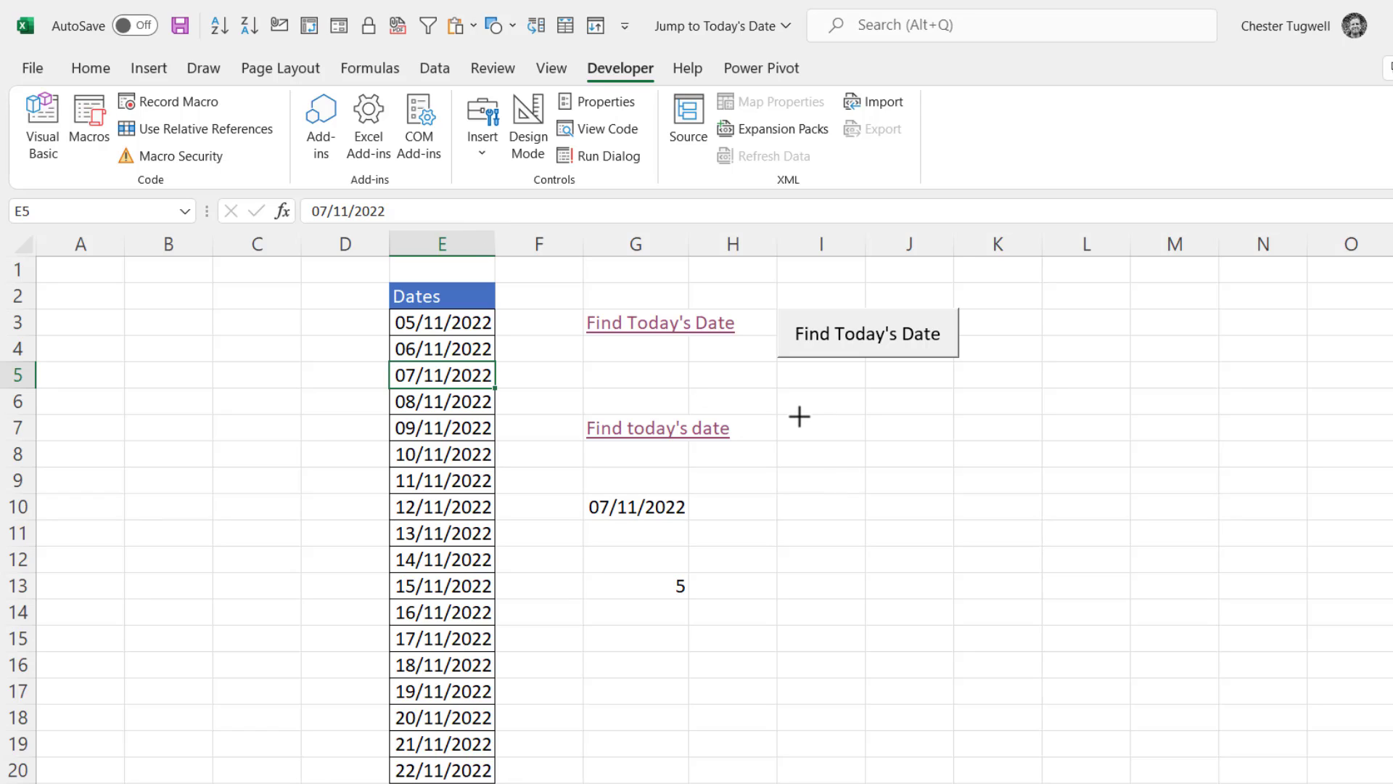
pyautogui.moveTo(799, 416); pyautogui.dragTo(994, 476)
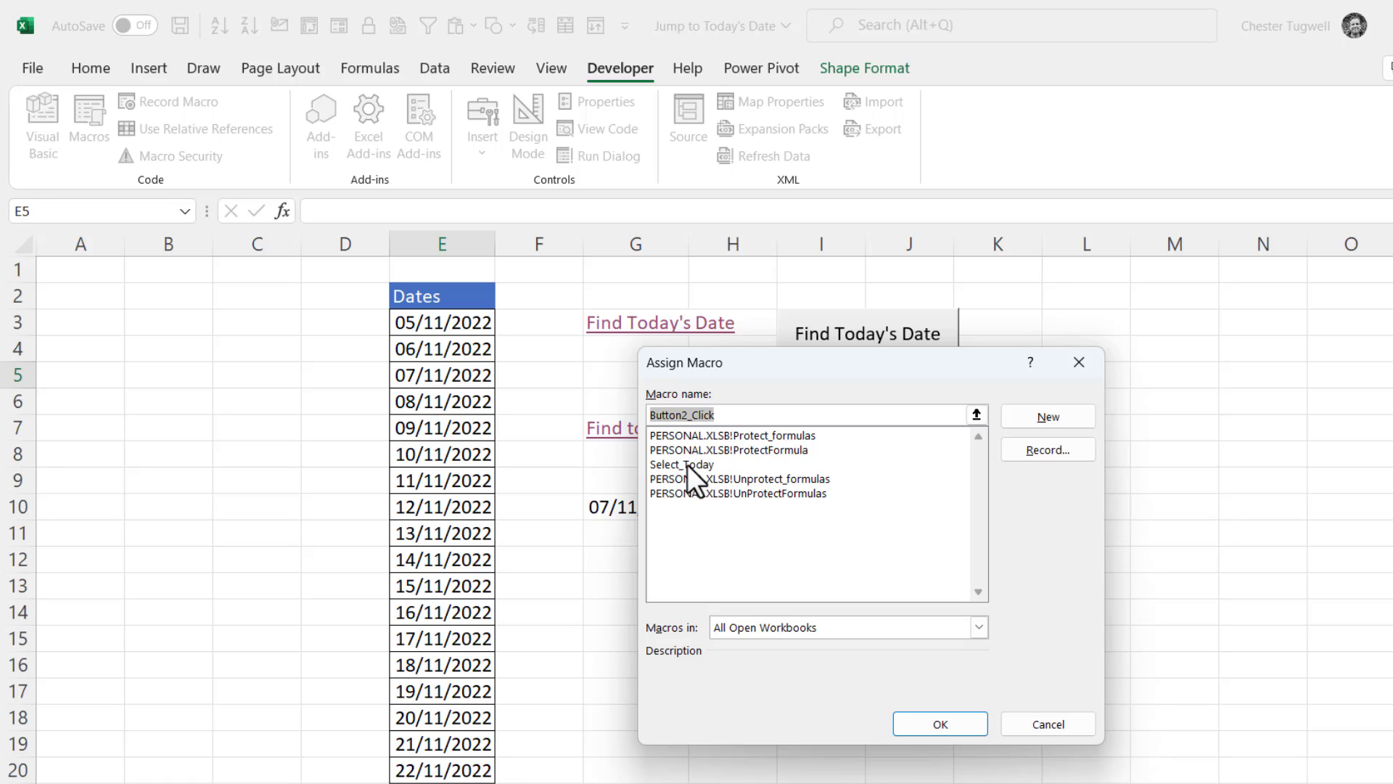
pyautogui.click(686, 463)
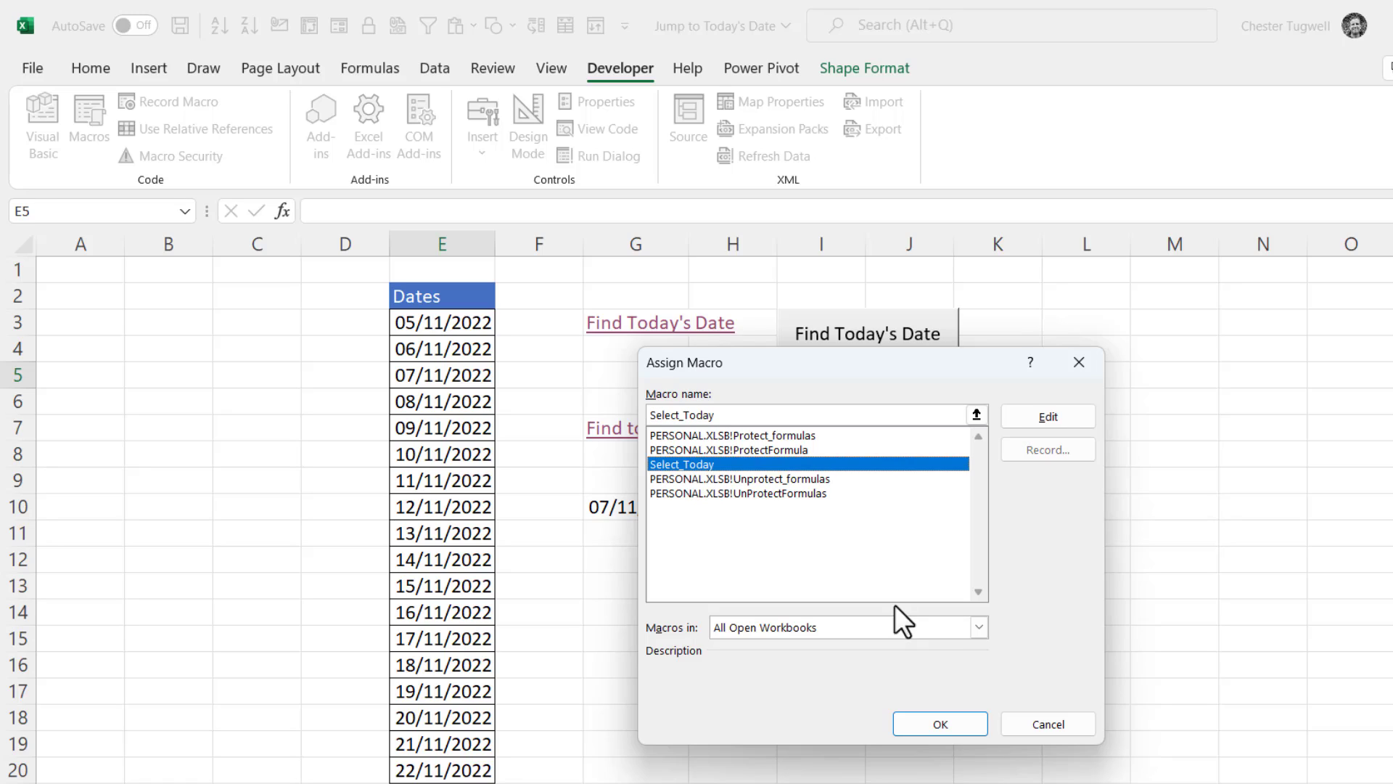
pyautogui.click(936, 724)
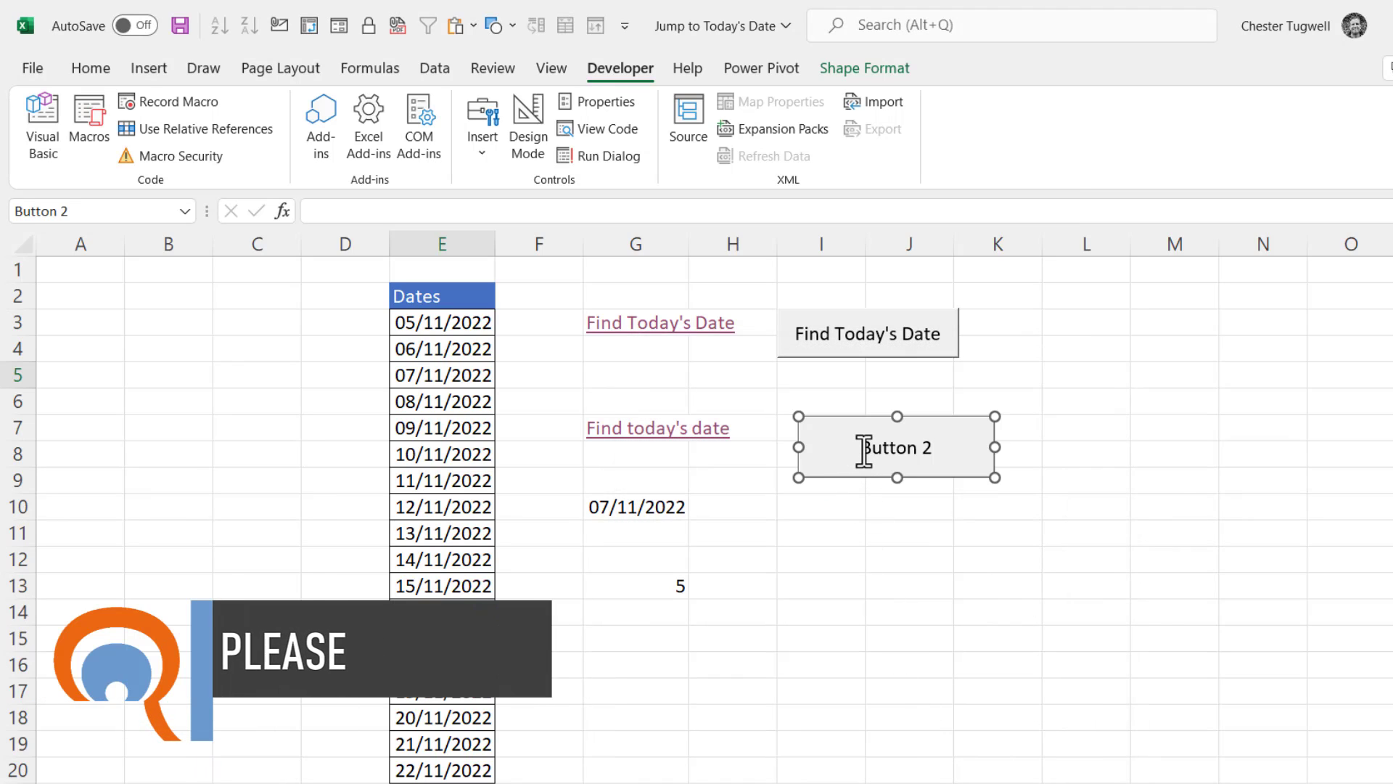
# Caption the new button 'Find Today's Date' and check it jumps to today's date.
pyautogui.click(983, 445)
pyautogui.hotkey('ctrl', 'a')
pyautogui.write('F')
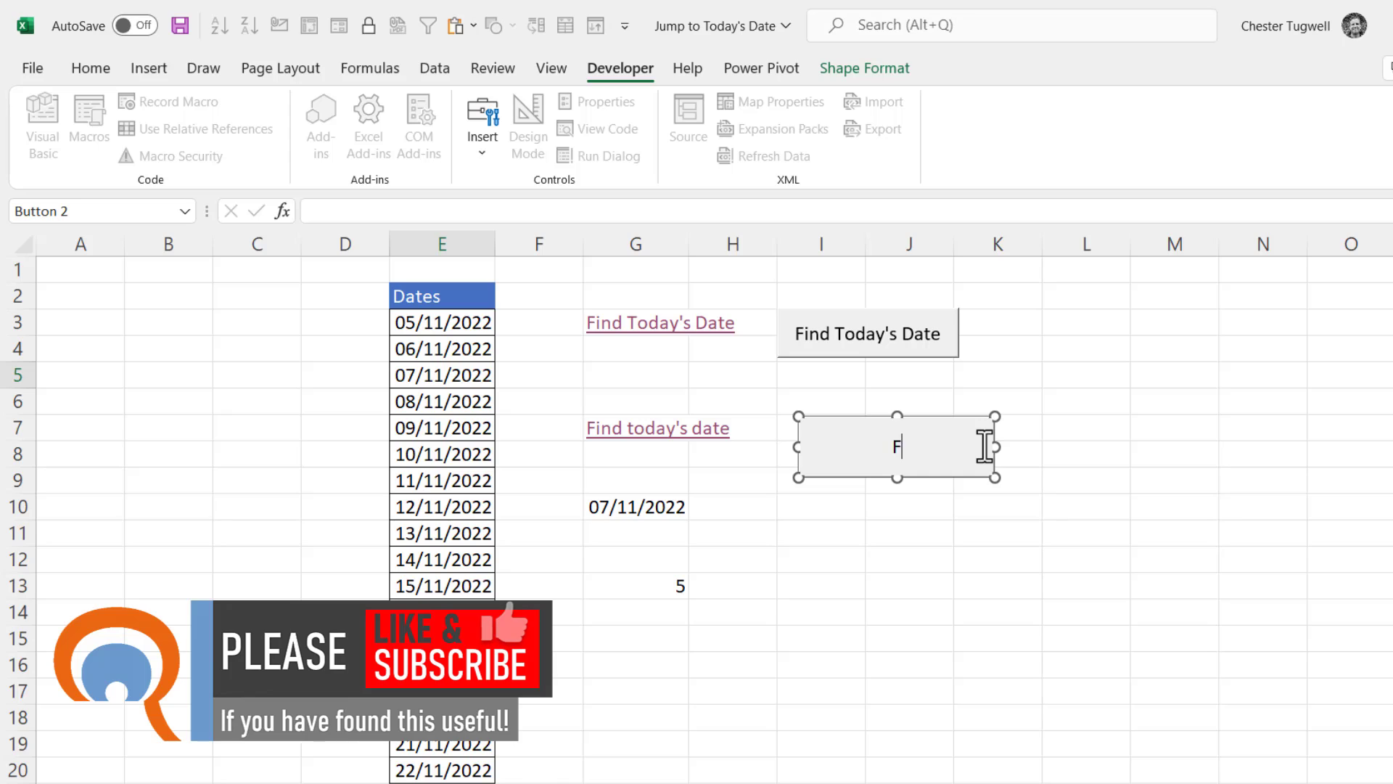
pyautogui.write("ind Today's Date")
pyautogui.click(1086, 537)
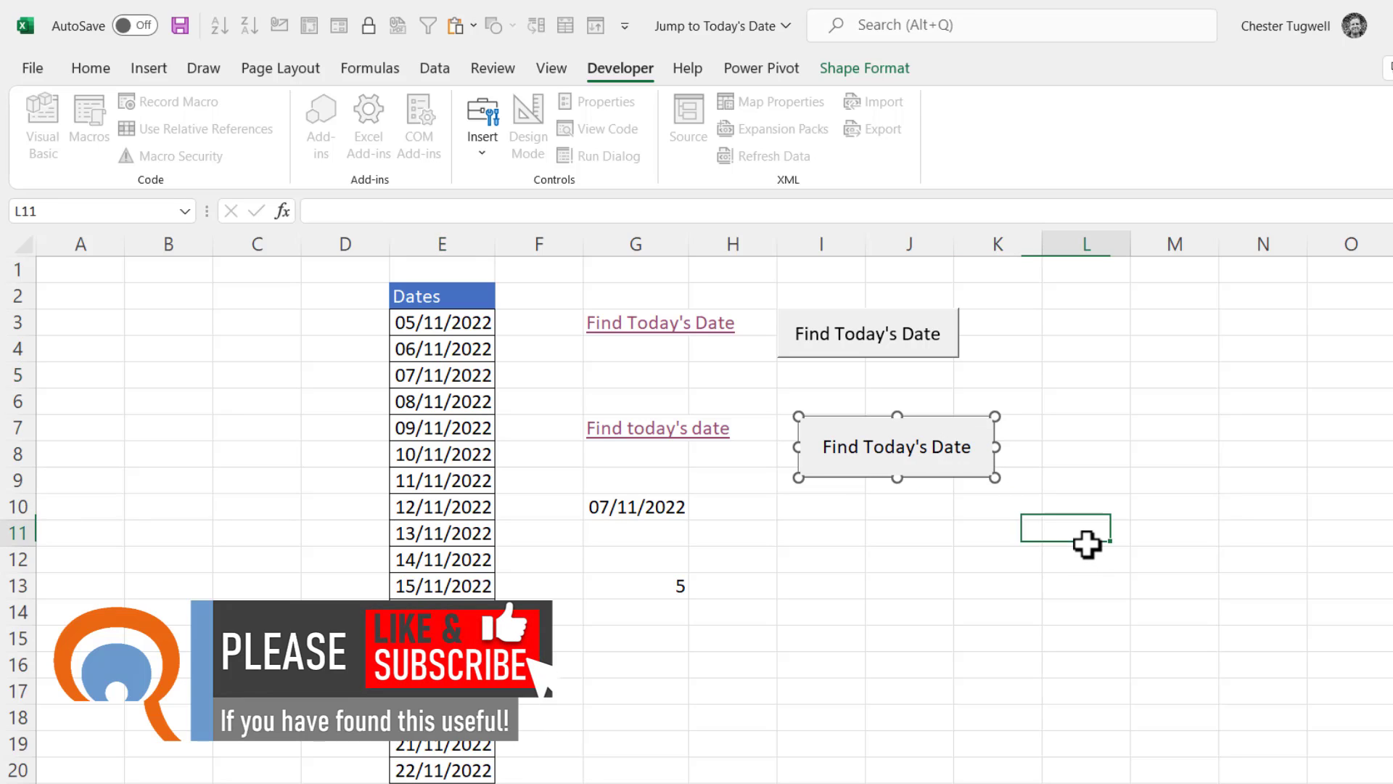
pyautogui.click(898, 465)
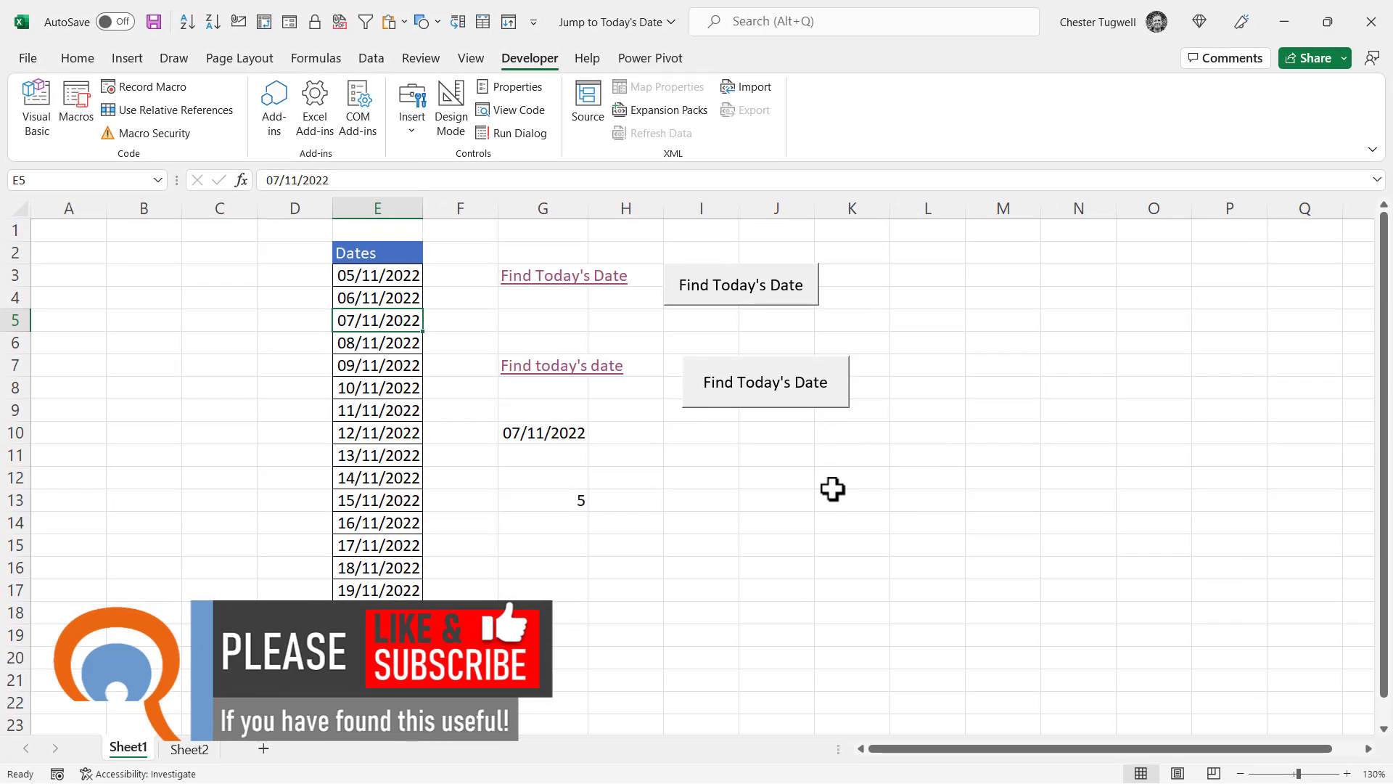
# Show Save As for Jump to Today's Date as an Excel Macro-Enabled Workbook (*.xlsm).
pyautogui.click(27, 58)
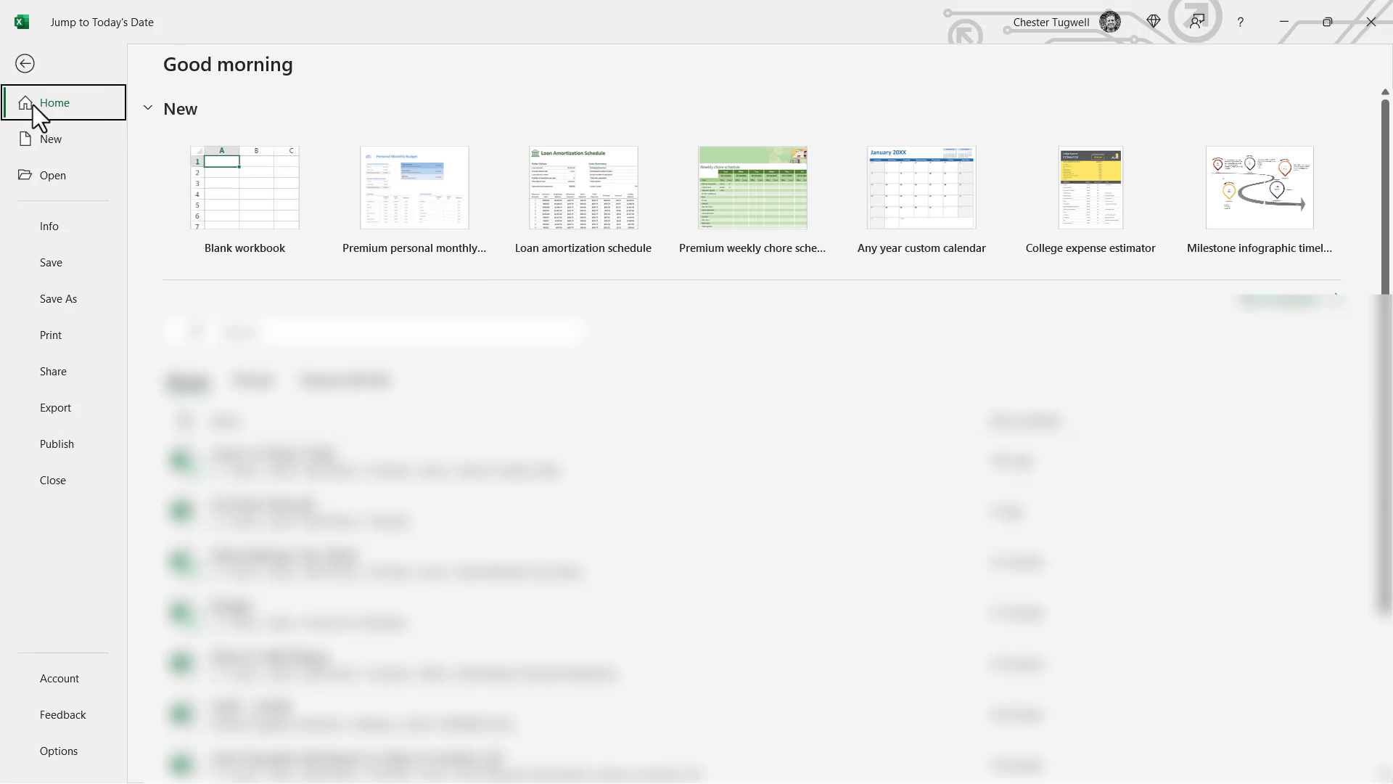
pyautogui.click(53, 301)
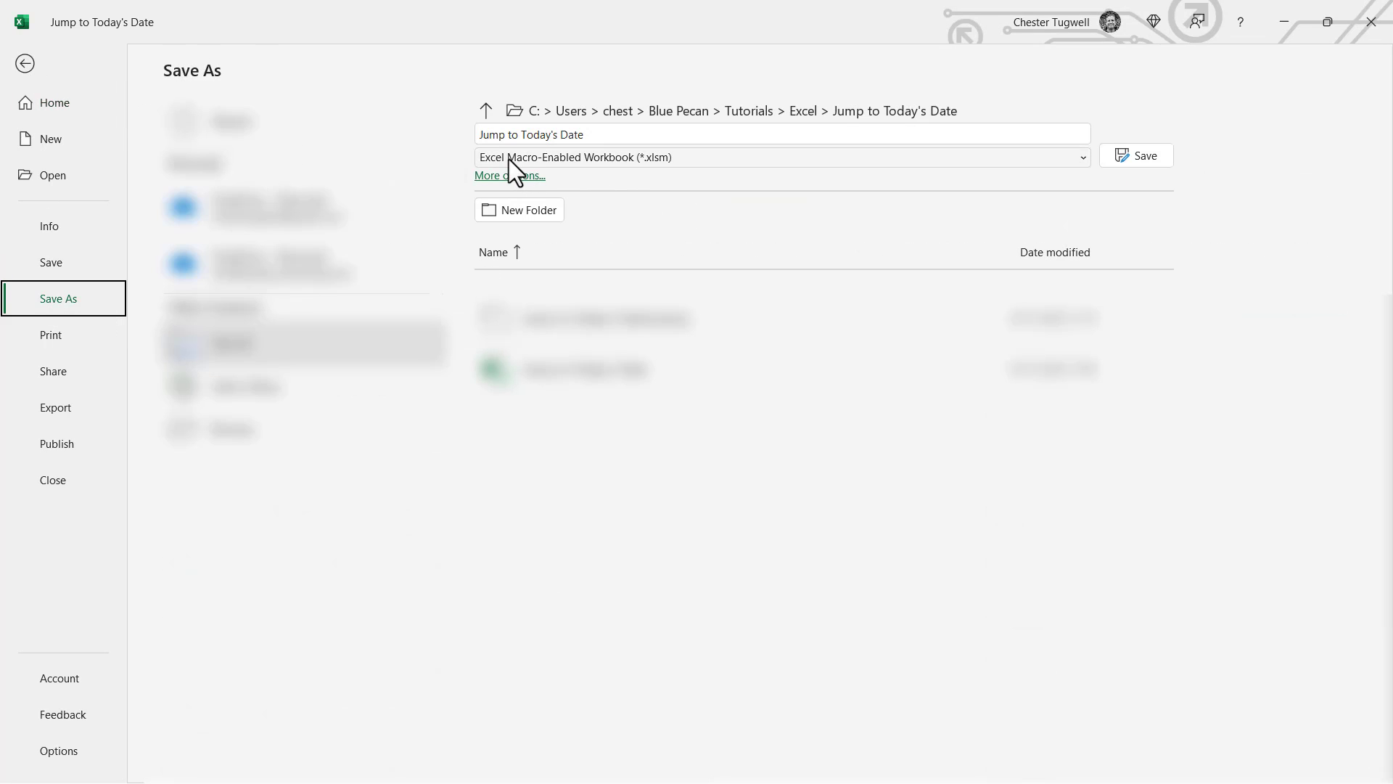